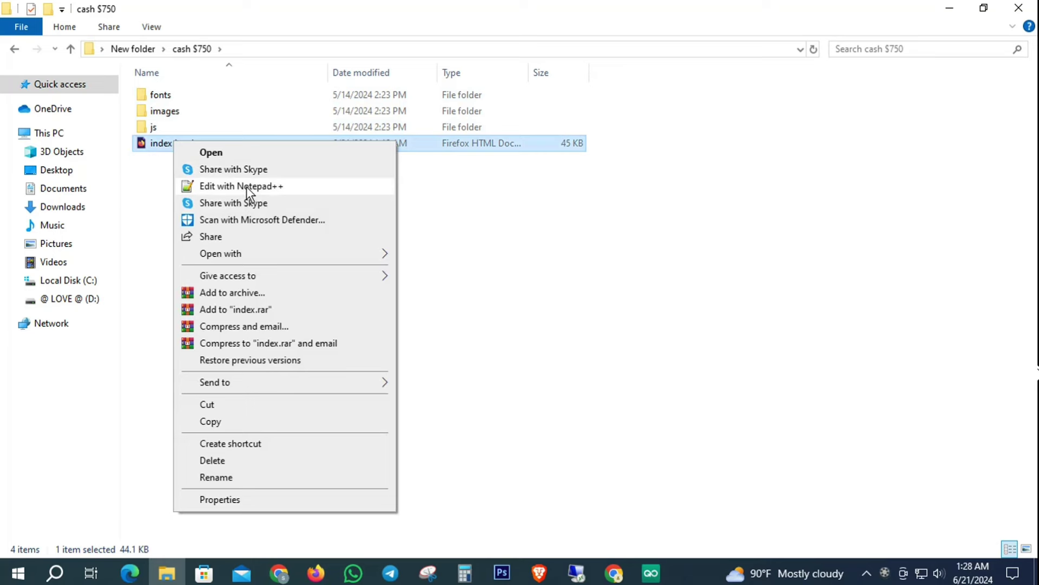
# Step: Open index.html from the cash $750 folder in Notepad++ and find the text "maittech"
pyautogui.click(245, 186)
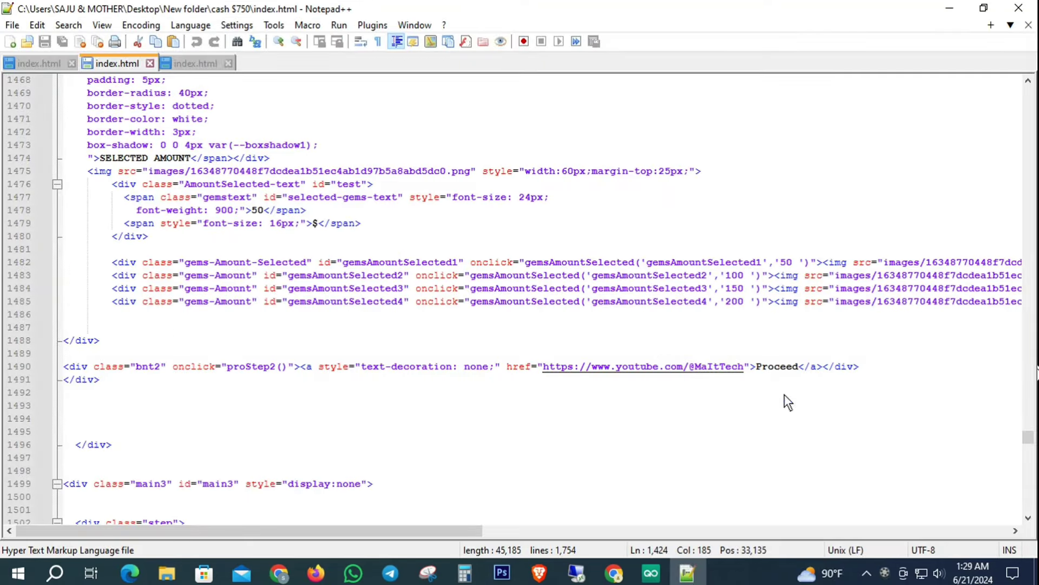
pyautogui.hotkey('ctrl', 'f')
pyautogui.write('maittech')
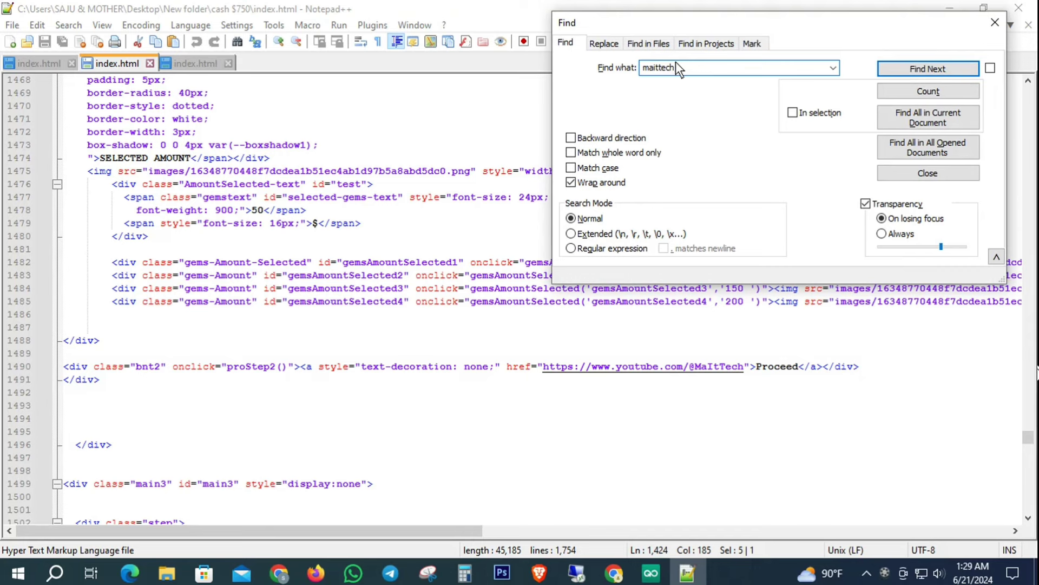
pyautogui.click(945, 70)
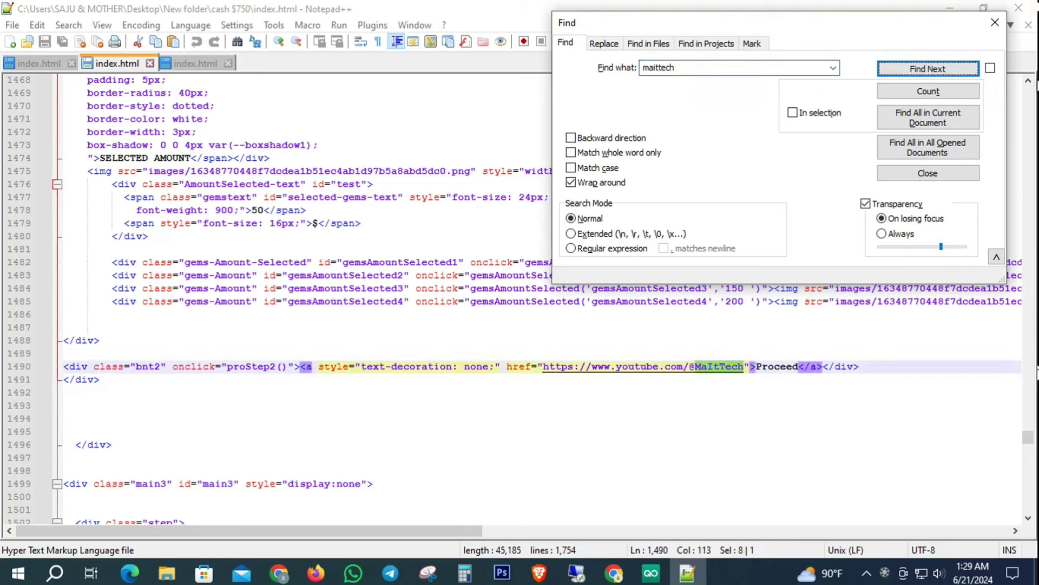
pyautogui.click(994, 22)
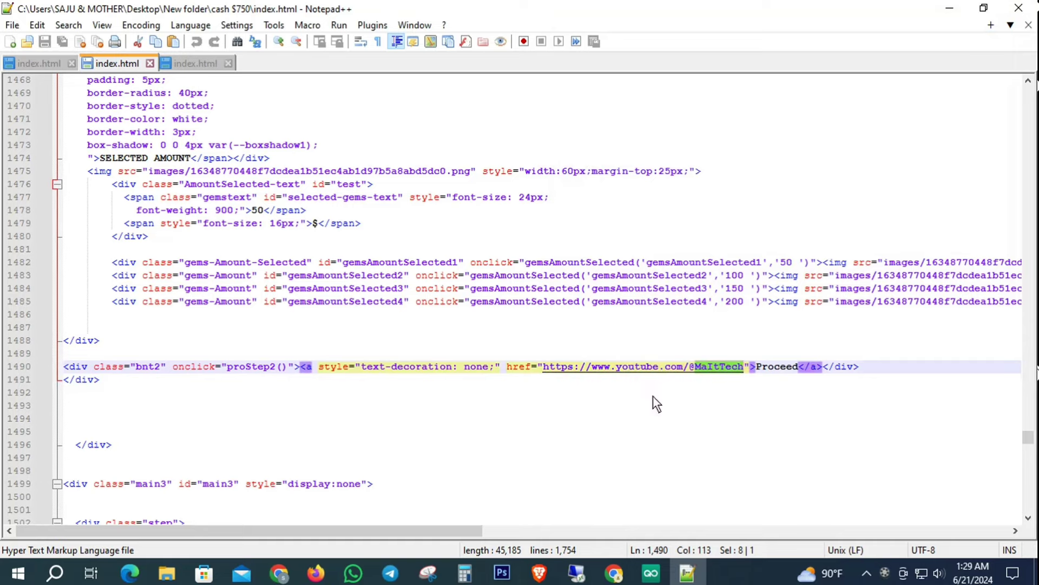
# Step: Switch to Firefox and search the AdBlueMedia offers by the name keyword "cash", looking for the Rewards US - Cash $750 offer
pyautogui.click(319, 573)
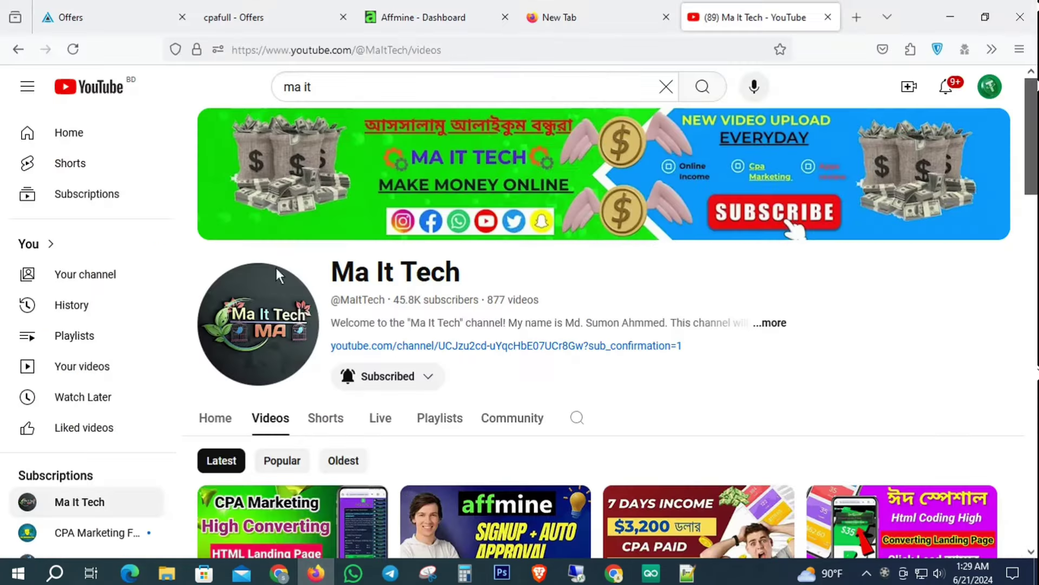
pyautogui.click(91, 13)
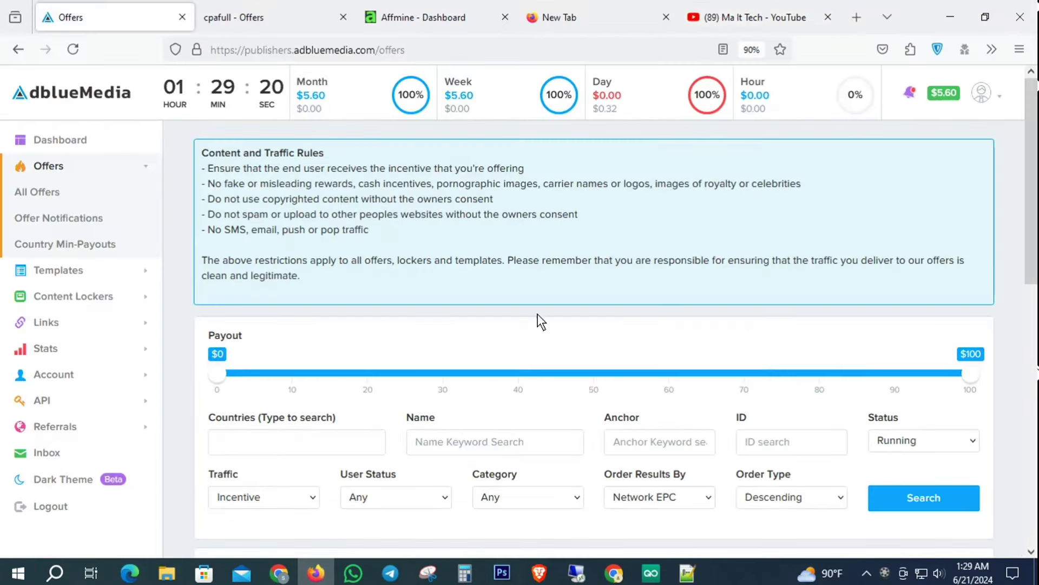
pyautogui.scroll(-5, 540, 341)
pyautogui.click(472, 295)
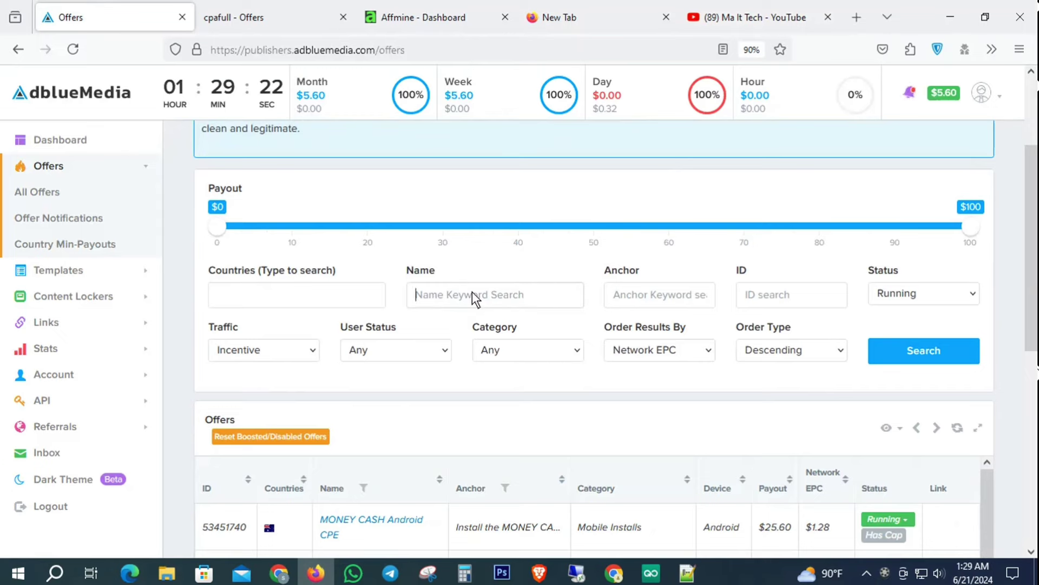
pyautogui.write('cash')
pyautogui.click(924, 353)
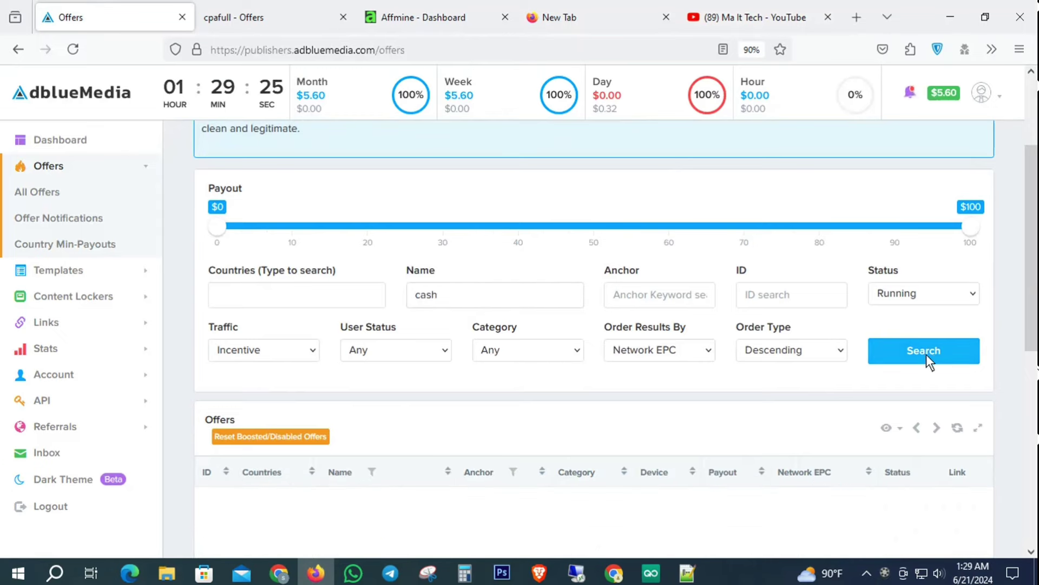
pyautogui.scroll(-8, 894, 416)
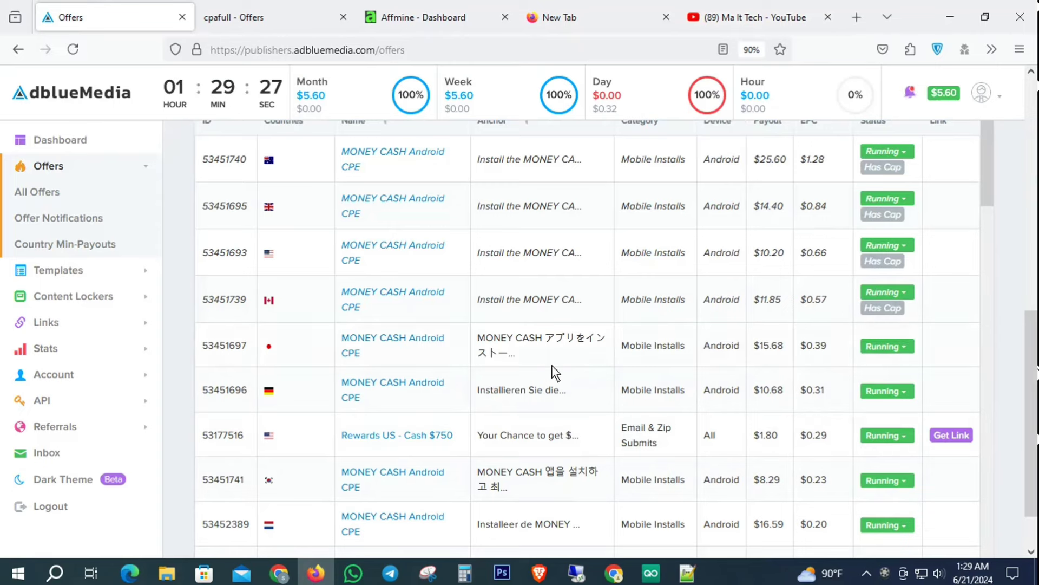
pyautogui.scroll(-2, 538, 371)
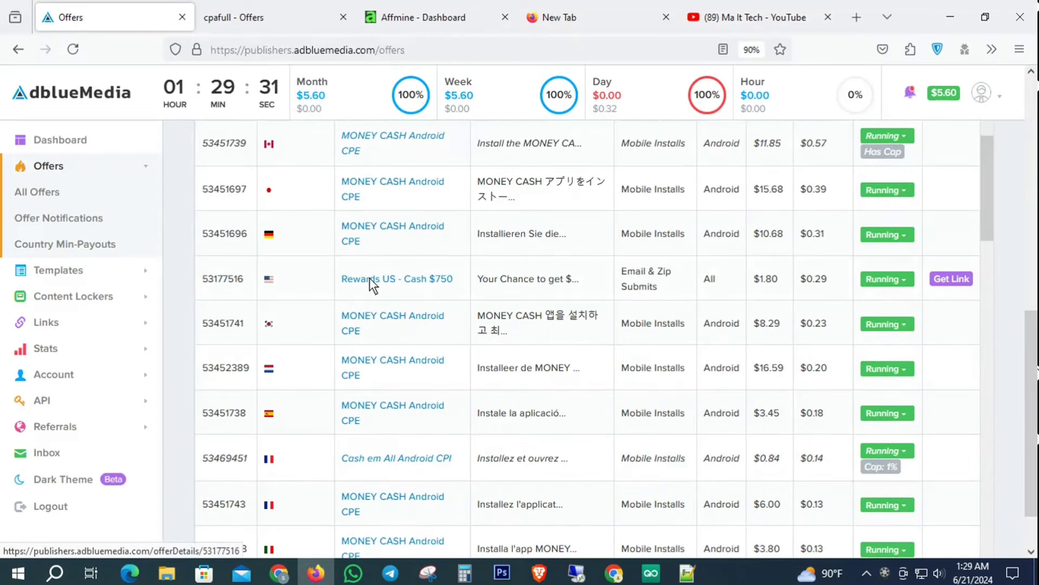
# Step: Get the offer link for Rewards US - Cash $750, append the publisher's name as its s1 value, and copy the full link
pyautogui.click(954, 277)
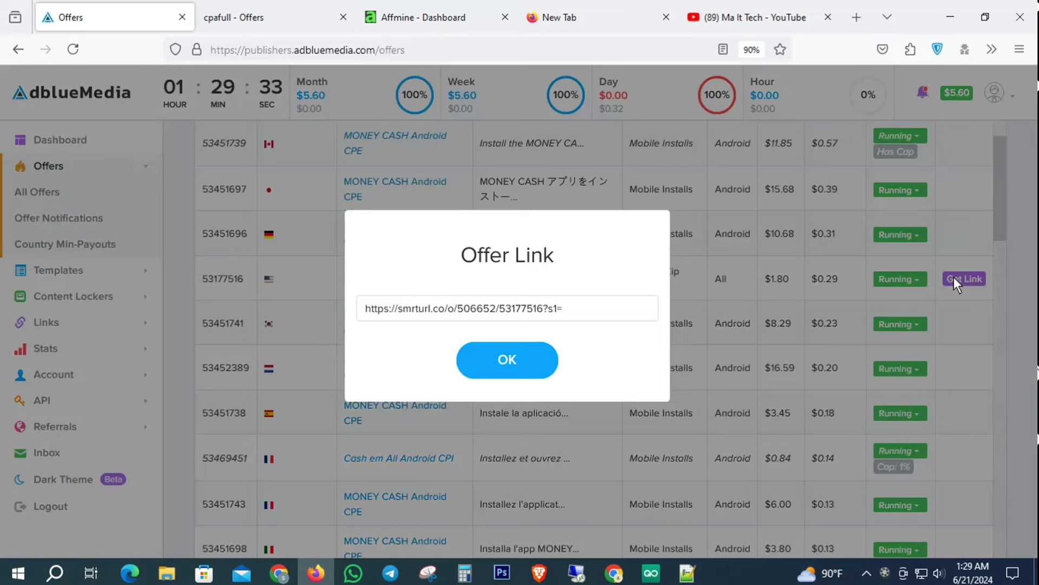
pyautogui.click(573, 314)
pyautogui.write('sumon')
pyautogui.moveTo(601, 306); pyautogui.dragTo(158, 313)
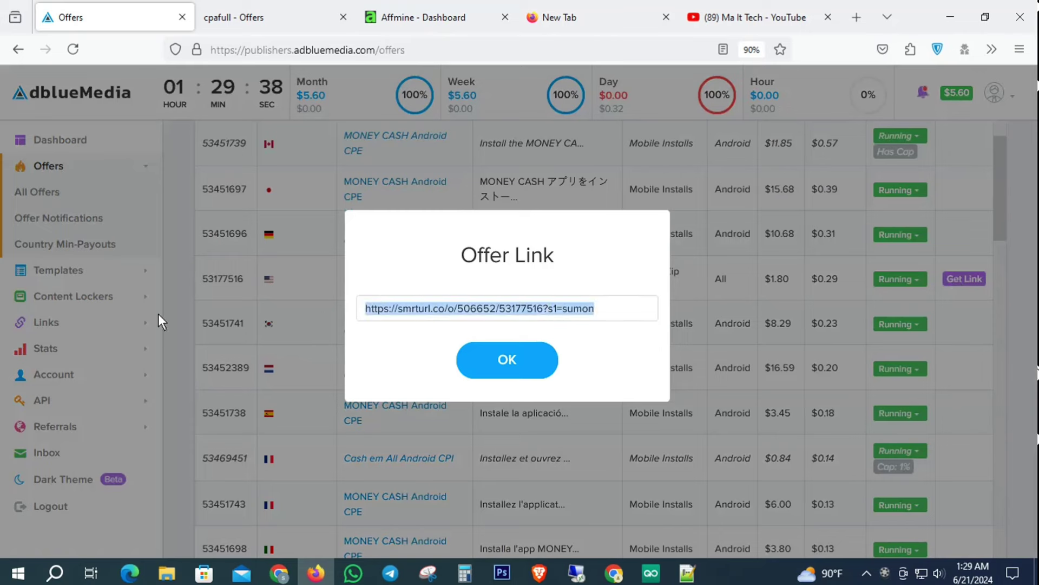
pyautogui.rightClick(417, 306)
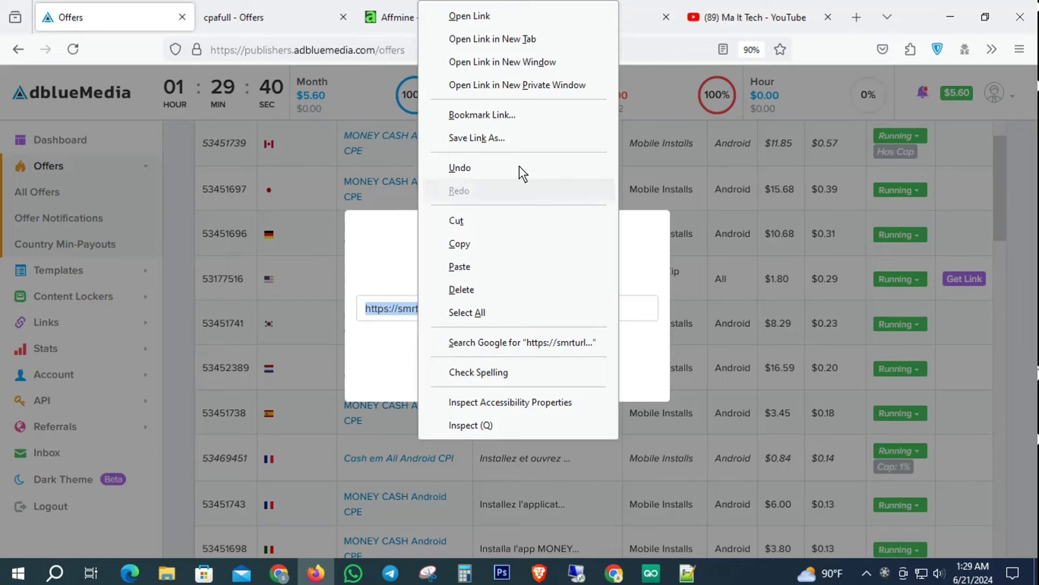
pyautogui.click(482, 241)
pyautogui.click(507, 360)
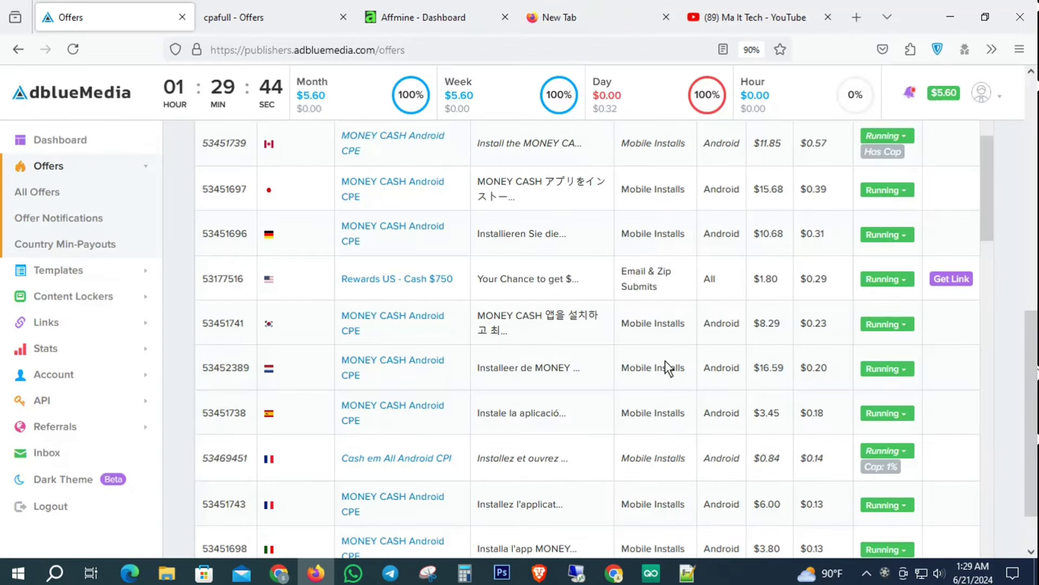
# Step: Switch to Notepad++, replace the YouTube URL in the Proceed link with the copied offer link, and save and close index.html
pyautogui.click(278, 572)
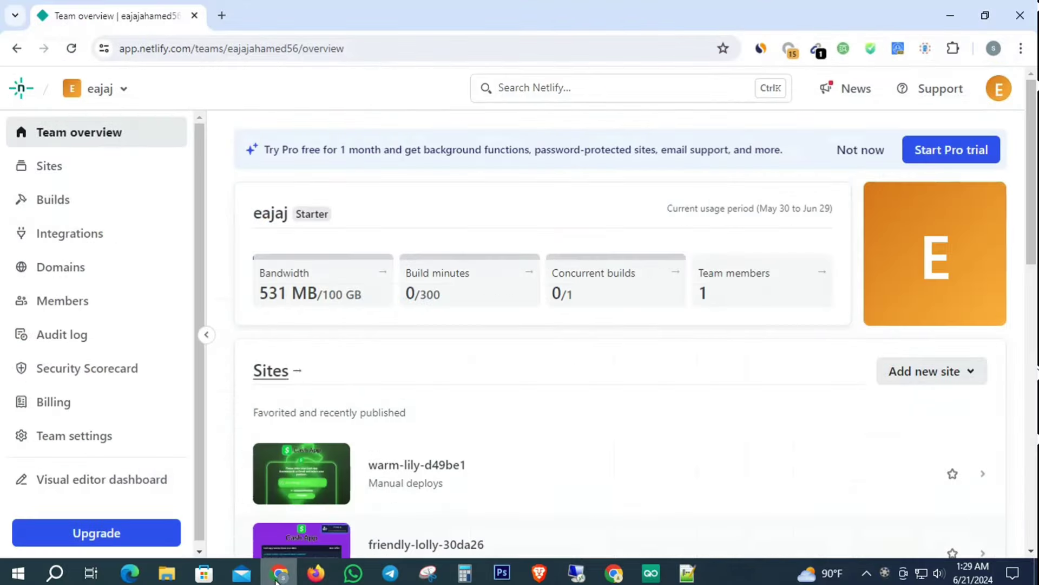
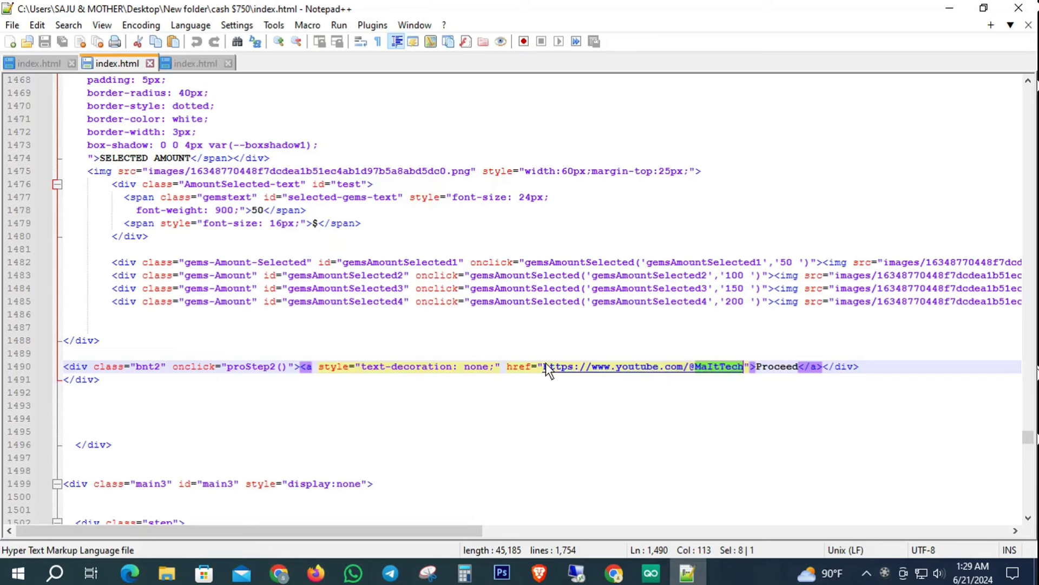
pyautogui.moveTo(544, 366)
pyautogui.mouseDown()
pyautogui.moveTo(739, 371)
pyautogui.moveTo(543, 366)
pyautogui.mouseUp()
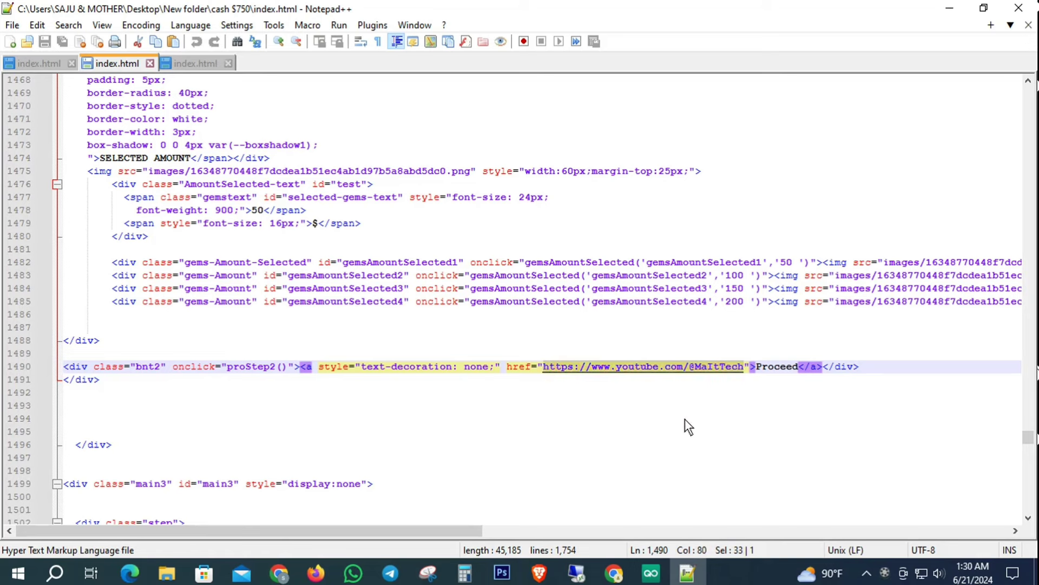
pyautogui.write('https://smrturl.co/o/506652/53177516?s1=sumon')
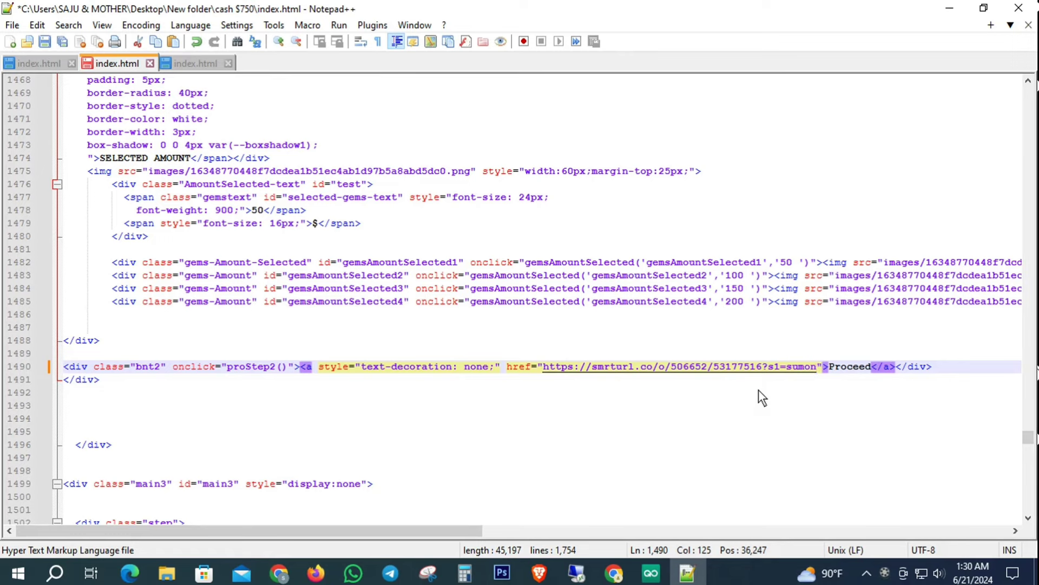
pyautogui.hotkey('ctrl', 's')
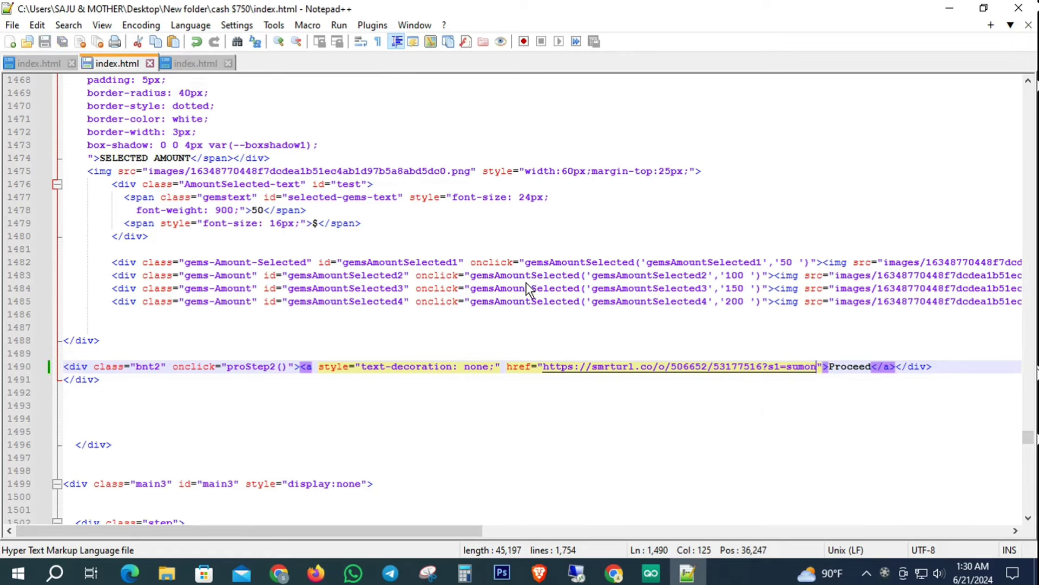
pyautogui.click(1028, 10)
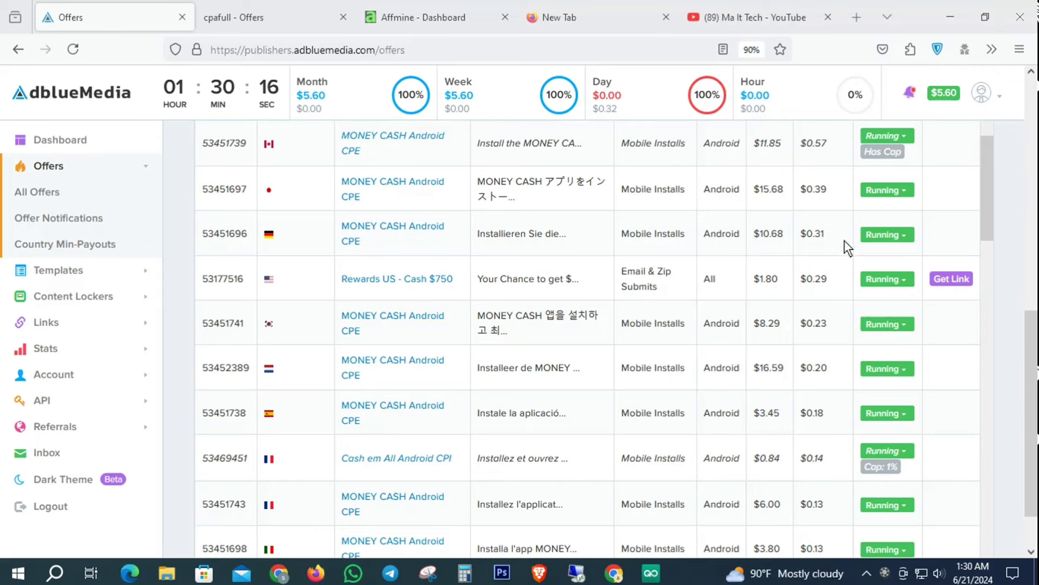
# Step: Manually deploy the cash $750 folder from File Explorer as a new site on Netlify in Chrome
pyautogui.click(957, 13)
pyautogui.click(957, 13)
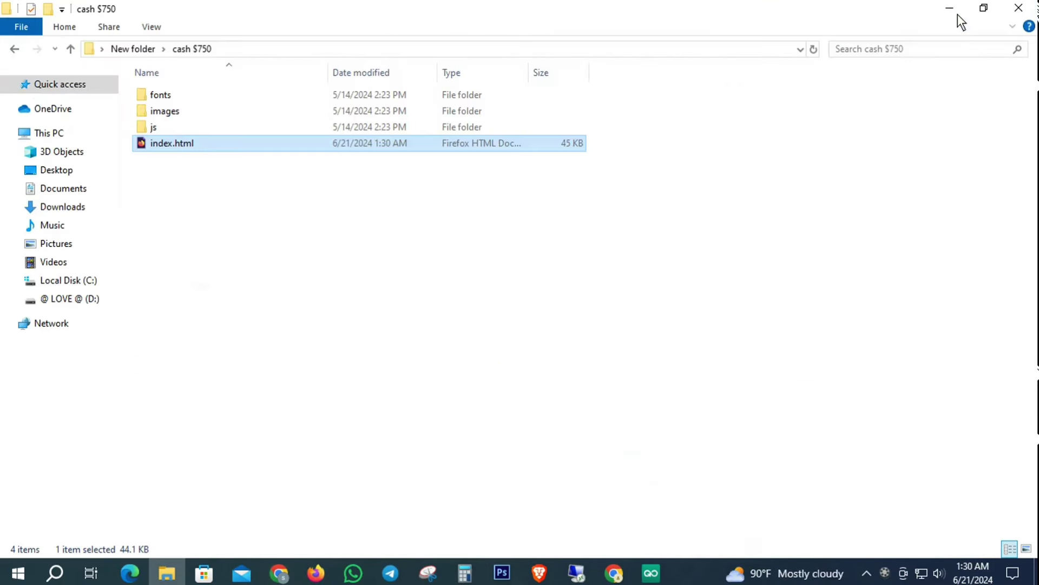
pyautogui.click(14, 49)
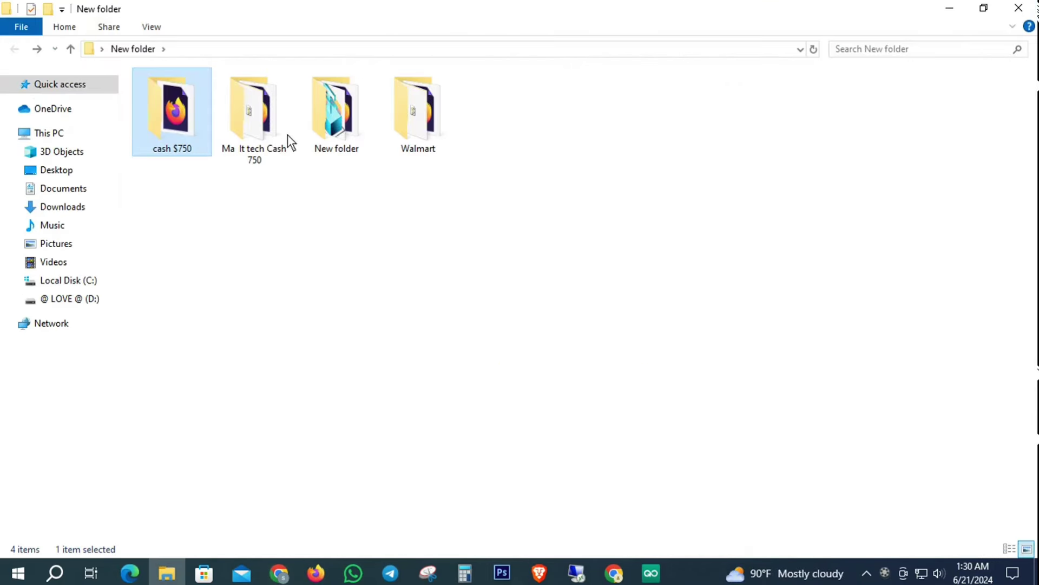
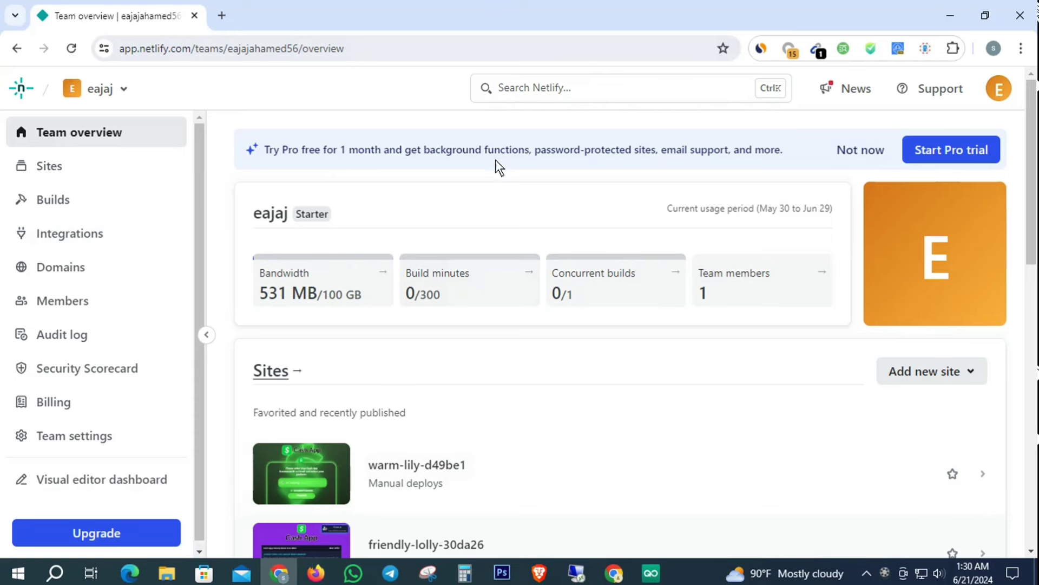
pyautogui.click(58, 168)
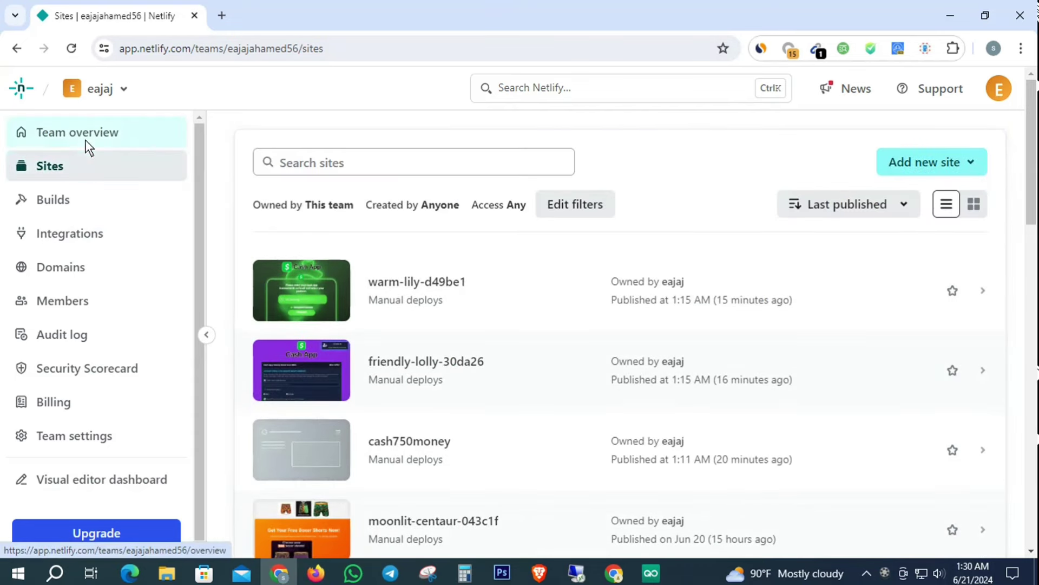
pyautogui.click(957, 163)
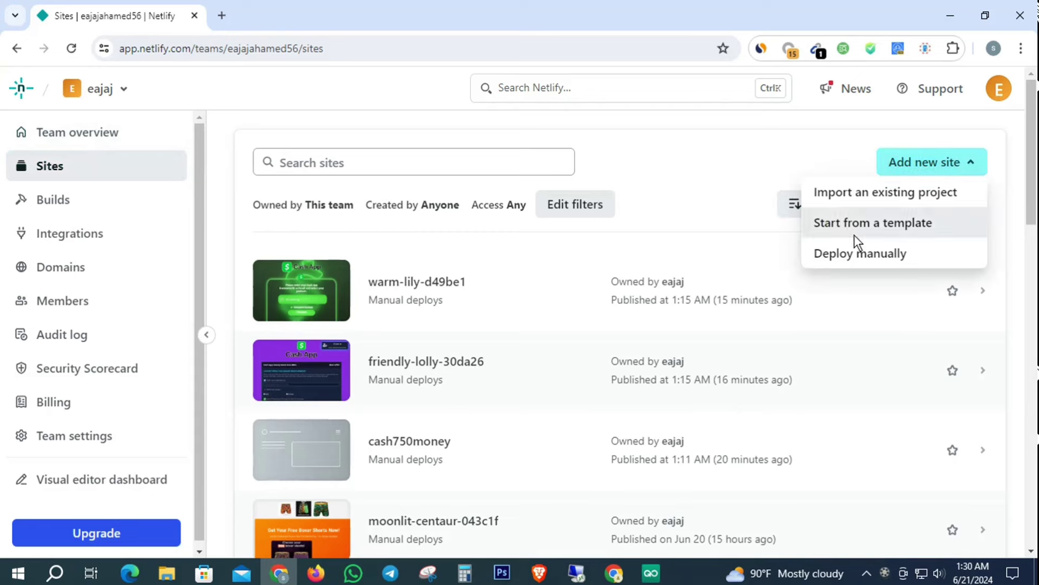
pyautogui.click(874, 253)
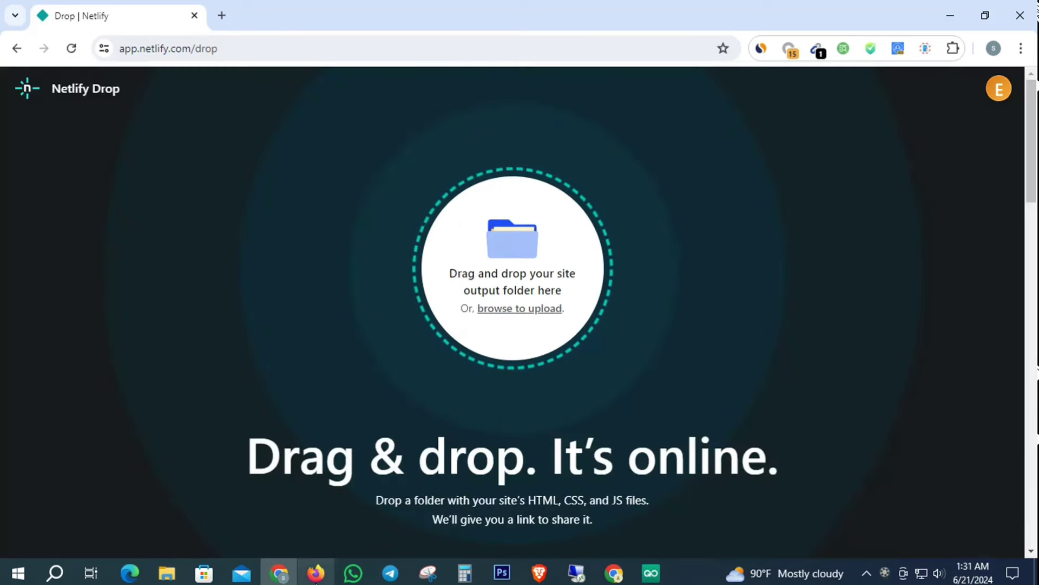
pyautogui.click(169, 575)
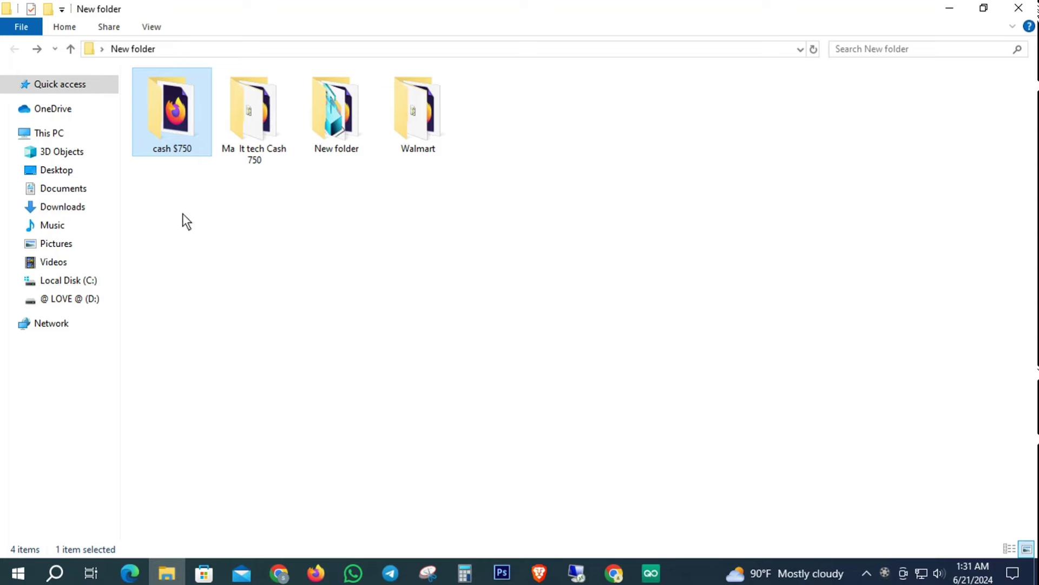
pyautogui.moveTo(166, 102); pyautogui.dragTo(525, 281)
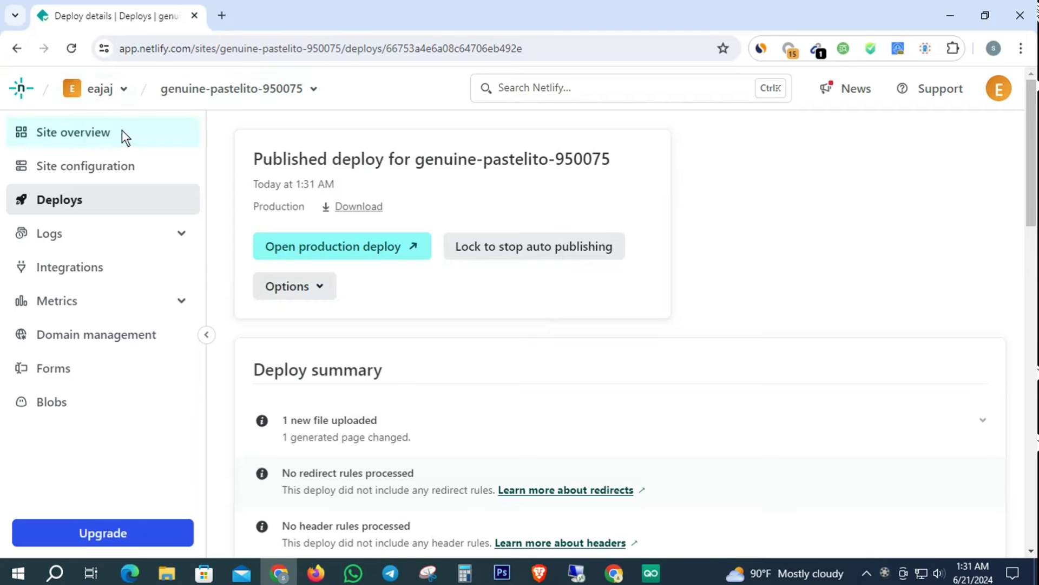
# Step: Open the deployed site's configuration and look at the option for changing its site name, leaving it without saving
pyautogui.click(80, 131)
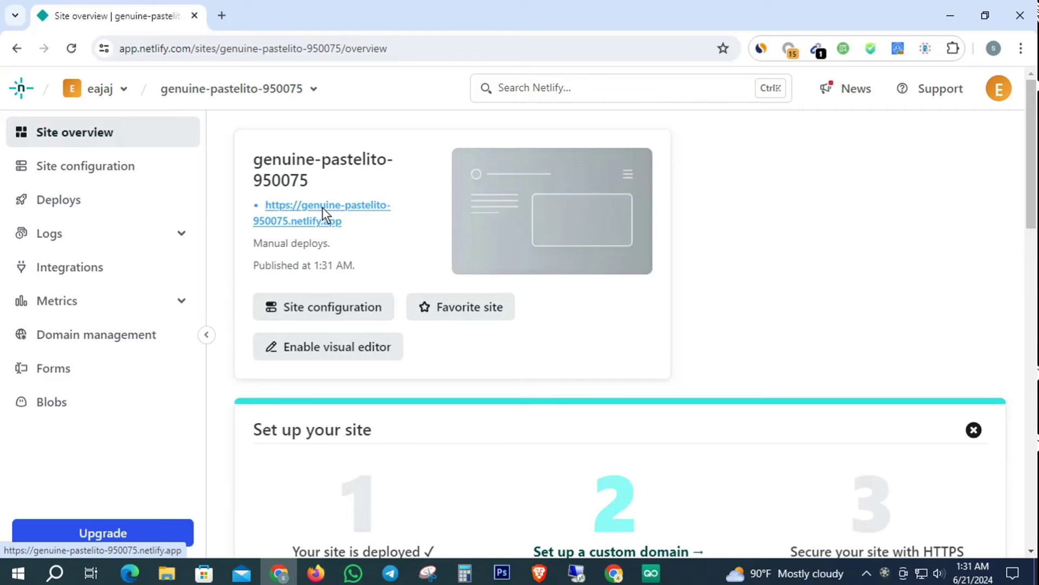
pyautogui.click(331, 307)
pyautogui.scroll(-7, 768, 423)
pyautogui.click(519, 254)
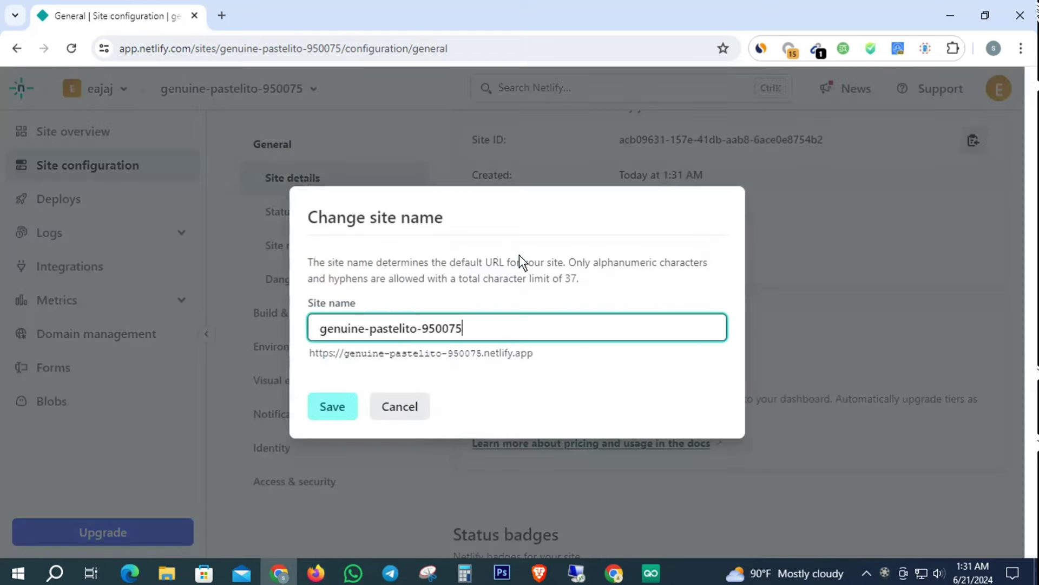
pyautogui.click(425, 406)
pyautogui.scroll(7, 589, 355)
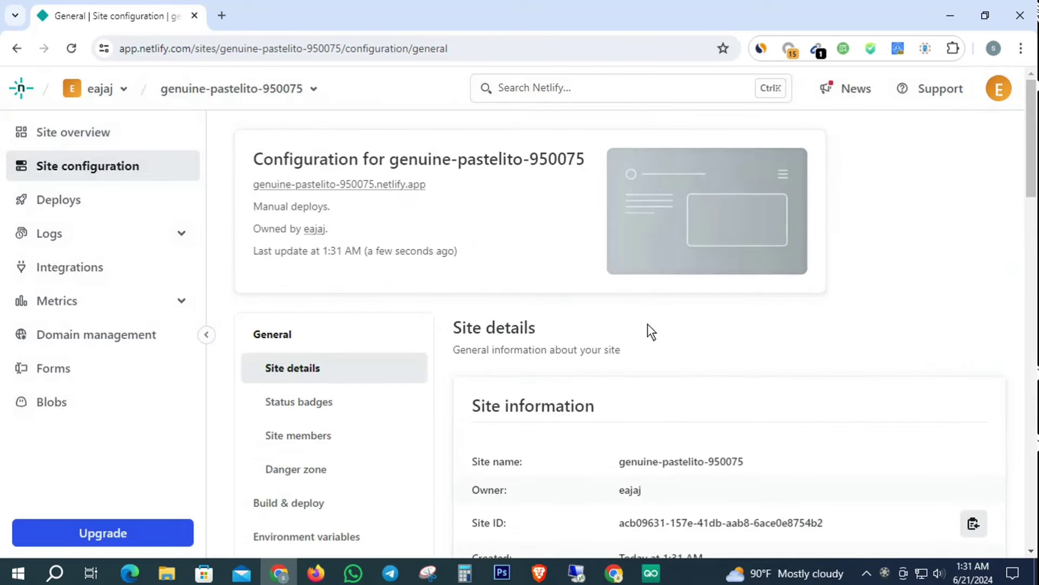
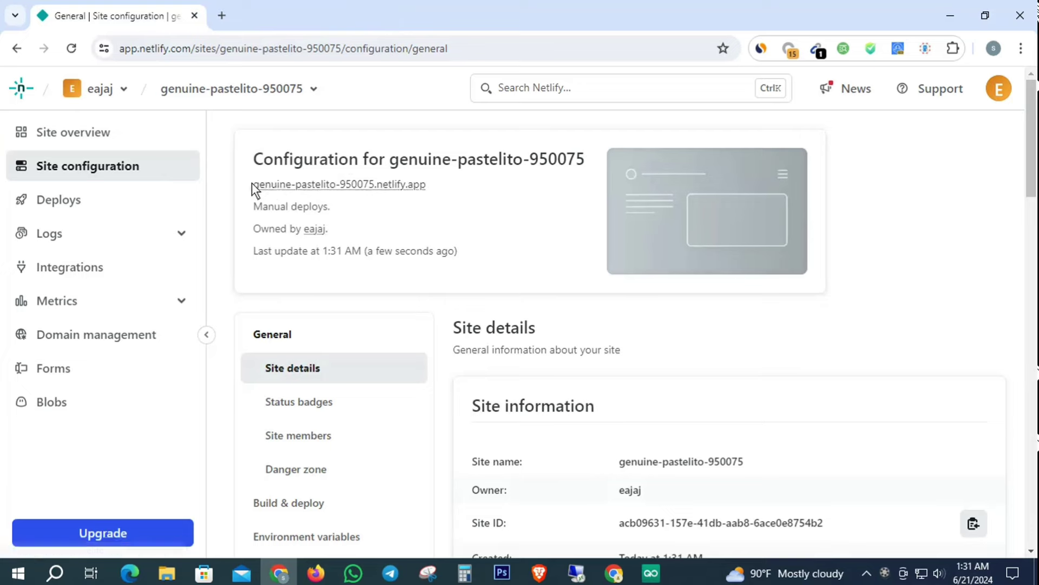
# Step: Copy the deployed site's address genuine-pastelito-950075.netlify.app, view the page in a new Firefox tab, and close that tab
pyautogui.moveTo(251, 184); pyautogui.dragTo(447, 184)
pyautogui.rightClick(363, 183)
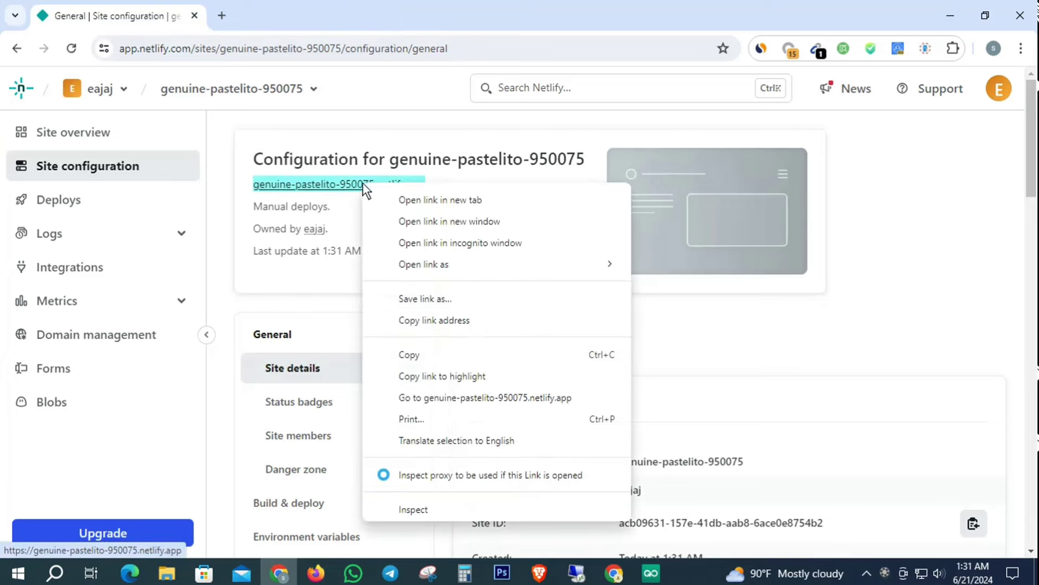
pyautogui.click(413, 356)
pyautogui.click(316, 572)
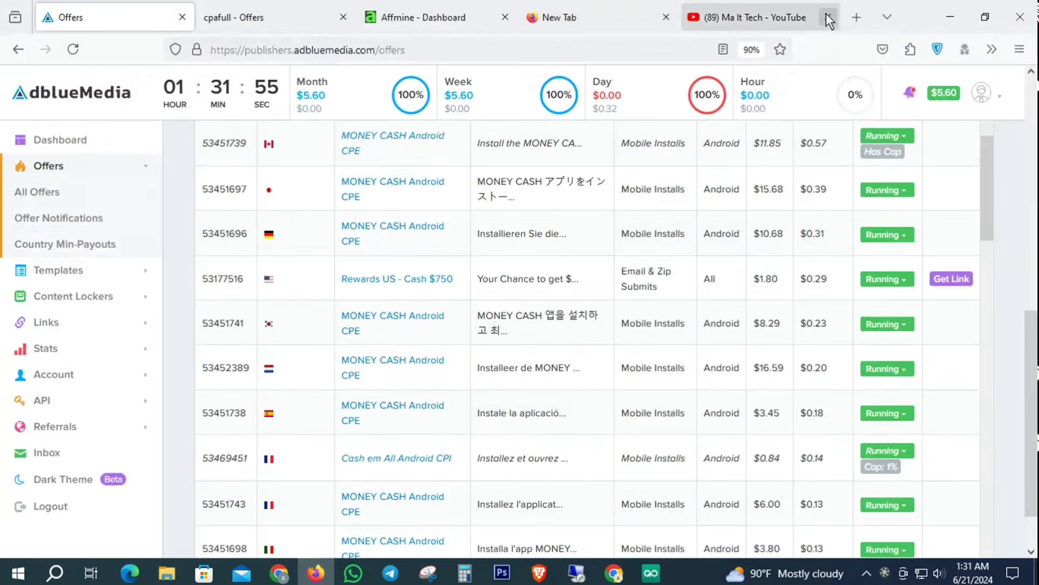
pyautogui.click(856, 16)
pyautogui.click(323, 50)
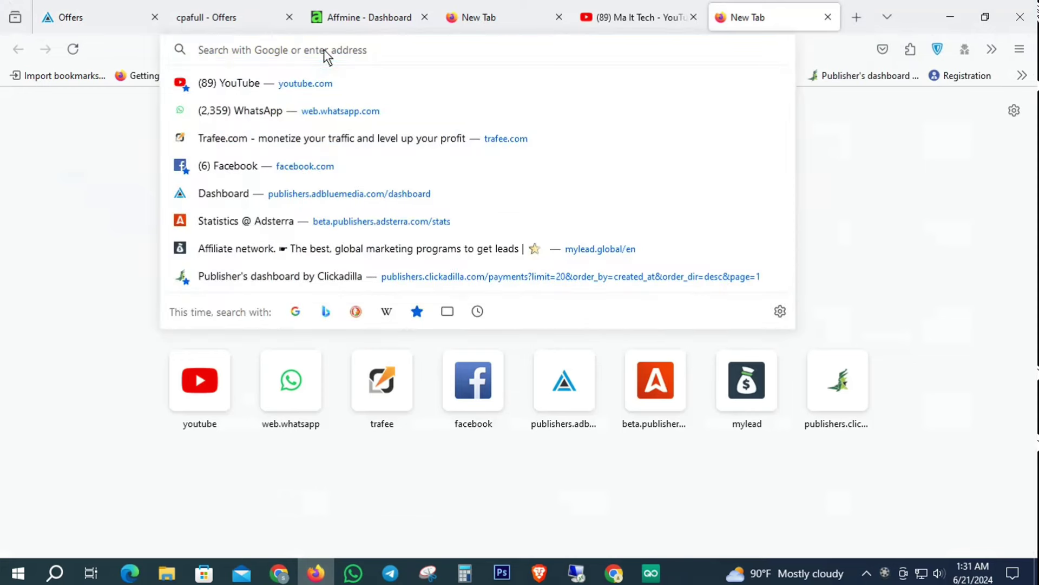
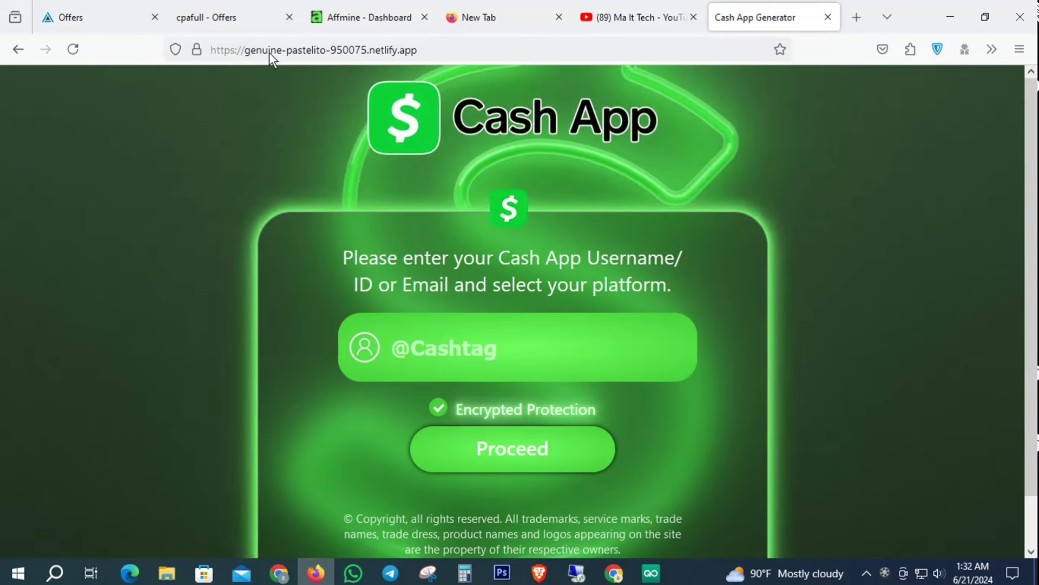
pyautogui.click(828, 17)
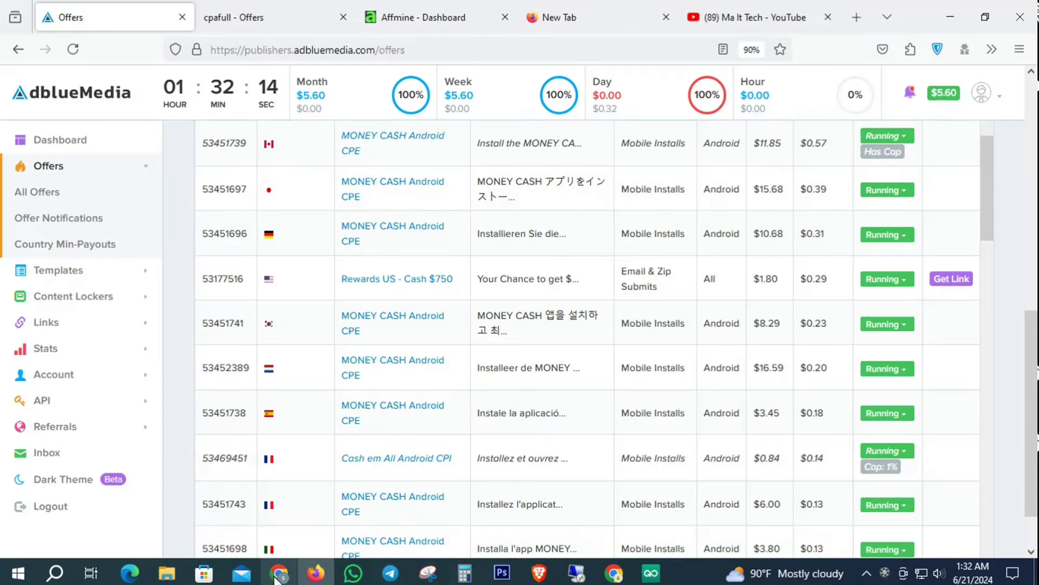
# Step: Switch to File Explorer and open index.html from the Ma It tech Cash 750 folder in Notepad++
pyautogui.click(172, 576)
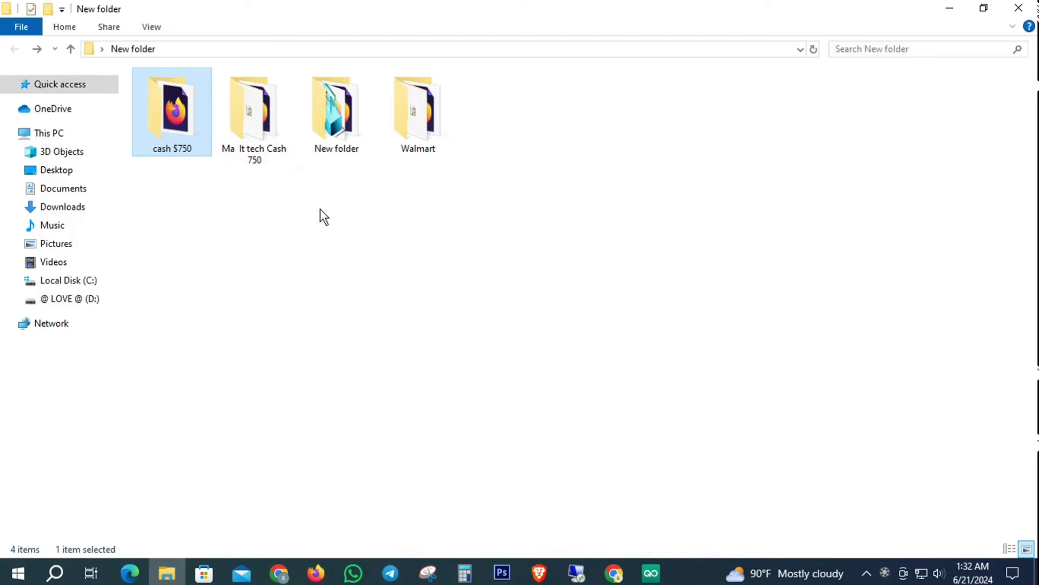
pyautogui.doubleClick(256, 118)
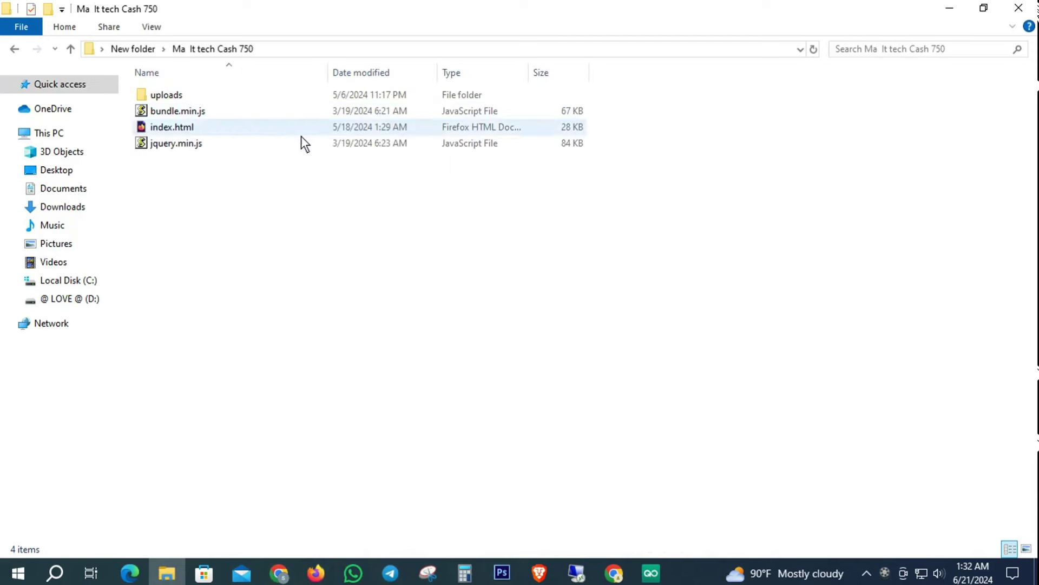
pyautogui.click(169, 124)
pyautogui.rightClick(169, 125)
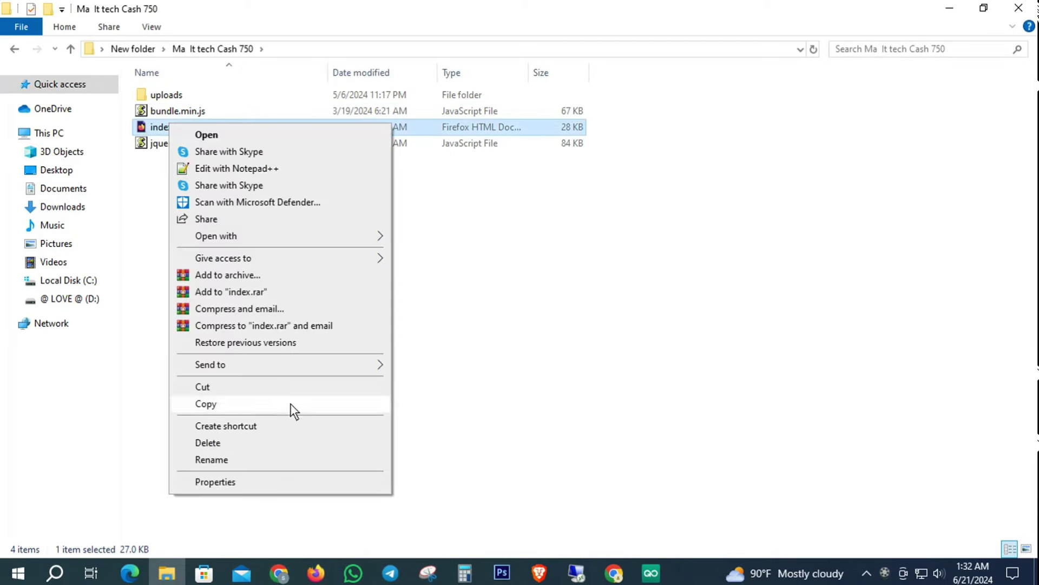
pyautogui.click(222, 168)
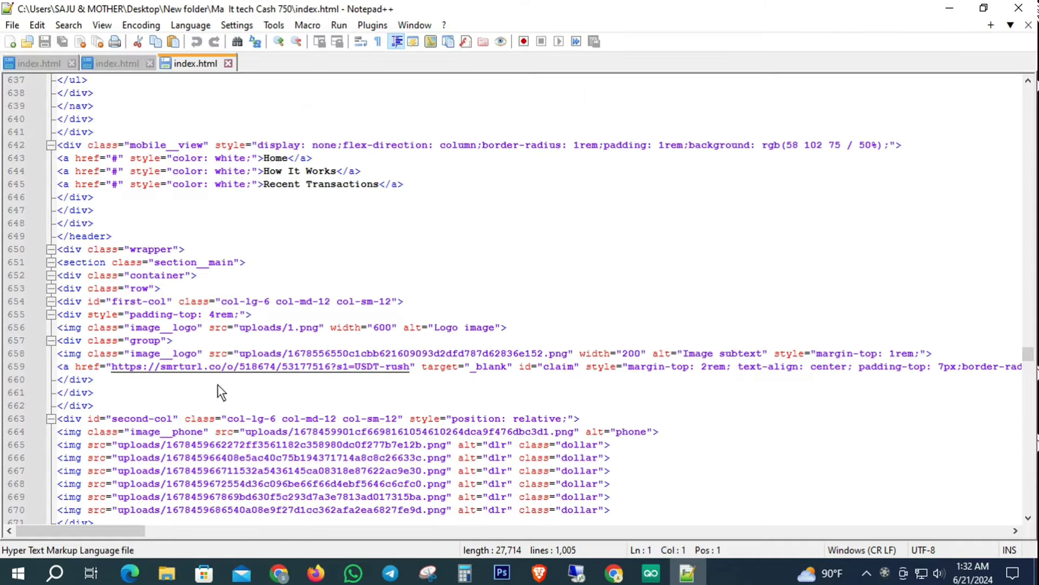
# Step: Switch to Firefox, search the CPAFull offers for "walmart", and open the Walmart $1000 - YOUSWEEPS CA offer
pyautogui.click(316, 575)
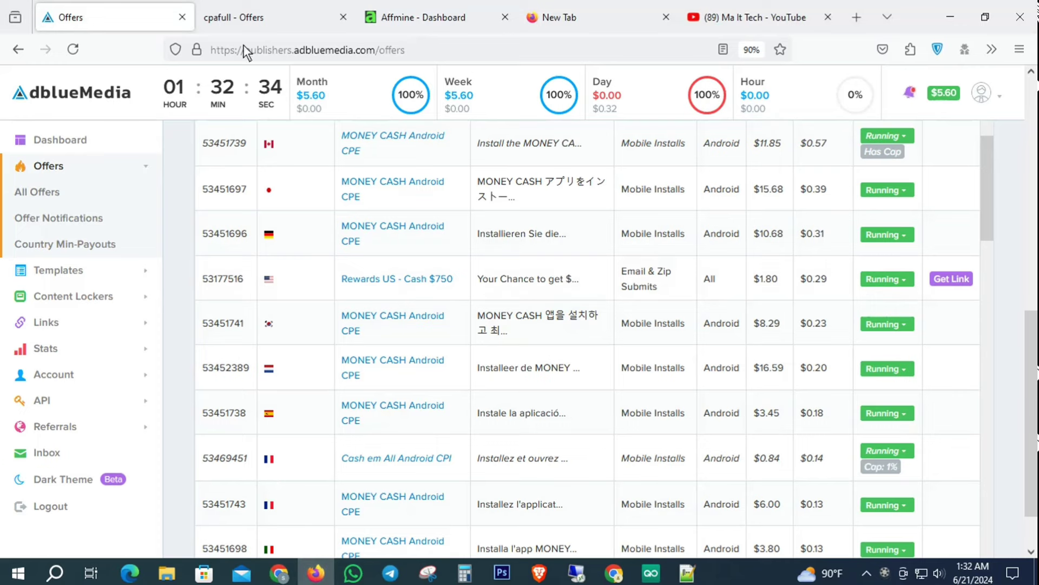
pyautogui.click(241, 17)
pyautogui.click(246, 218)
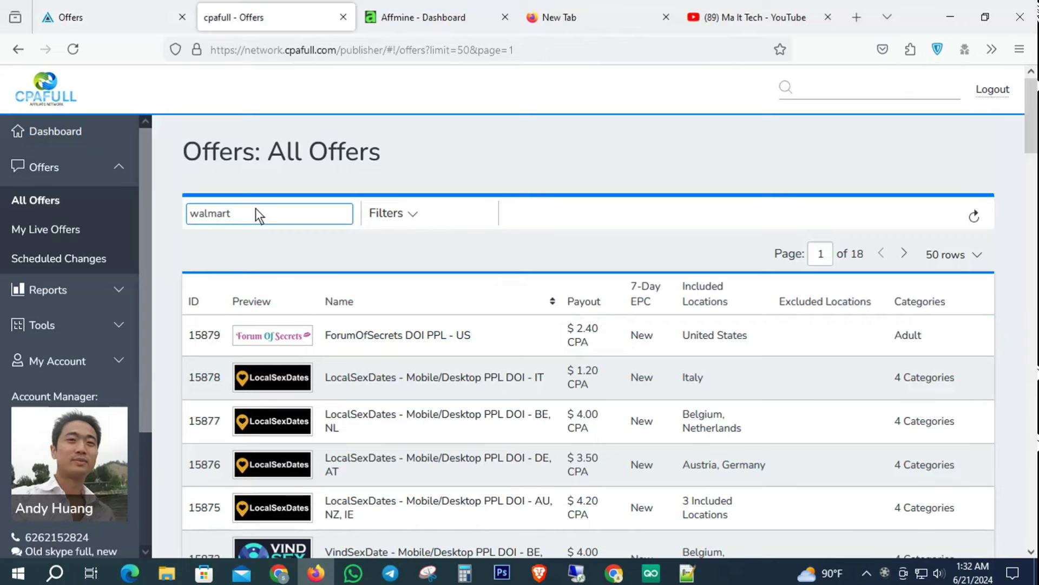
pyautogui.press('Return')
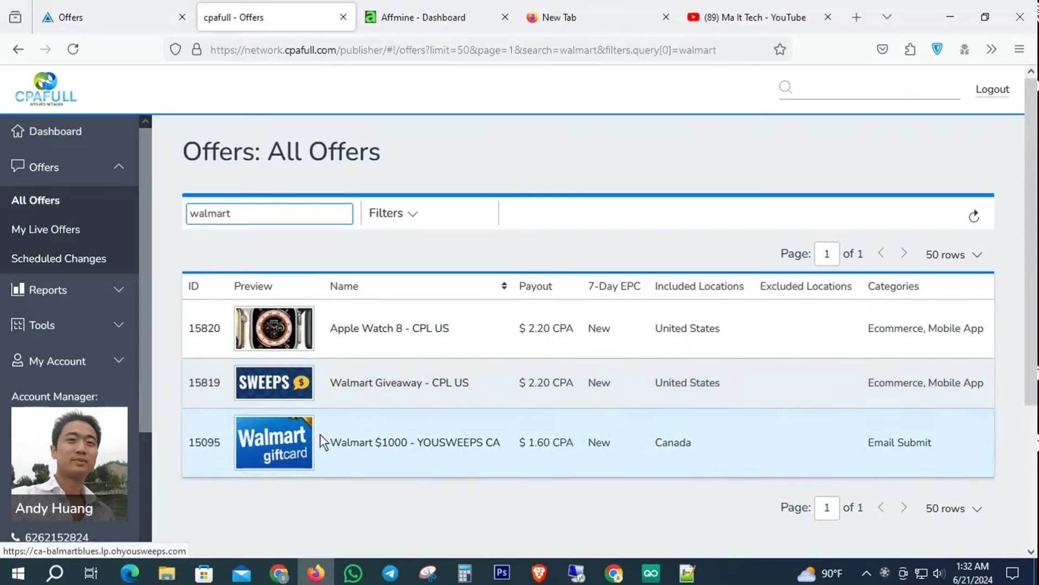
pyautogui.click(424, 441)
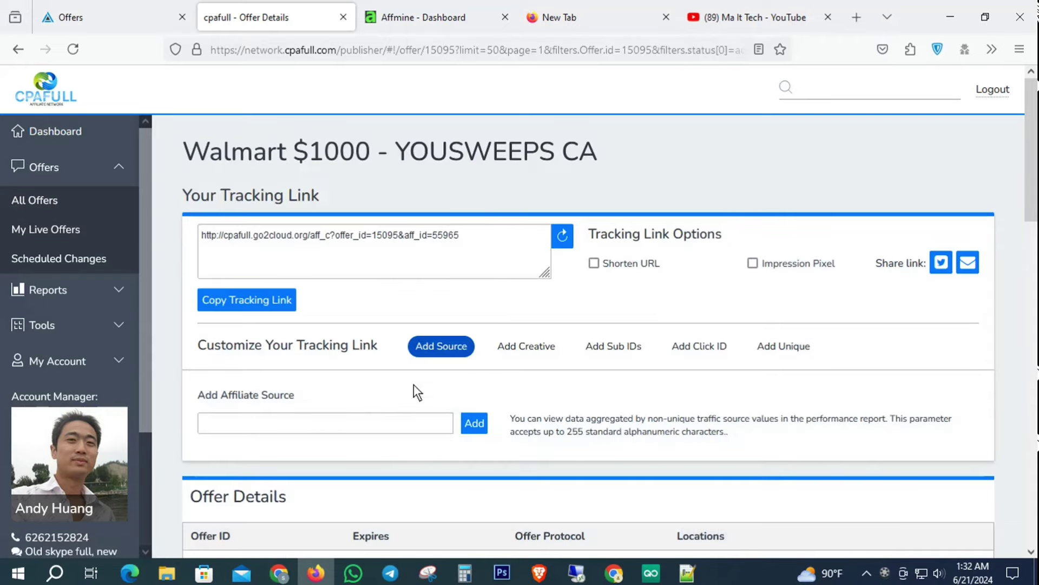
# Step: Add the publisher's name as the affiliate source of the offer's tracking link and copy the updated link
pyautogui.click(361, 418)
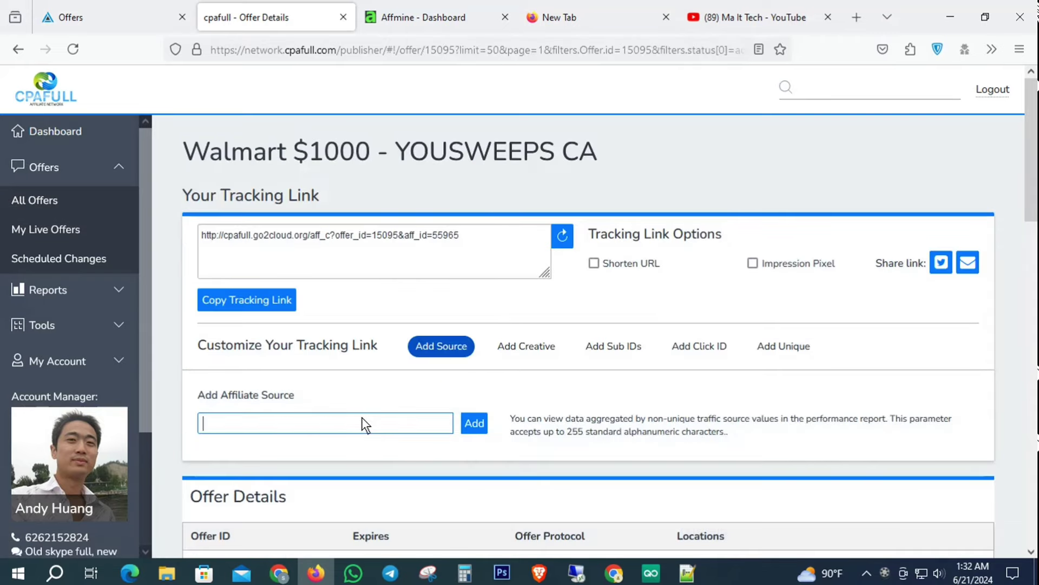
pyautogui.write('sumon')
pyautogui.click(475, 425)
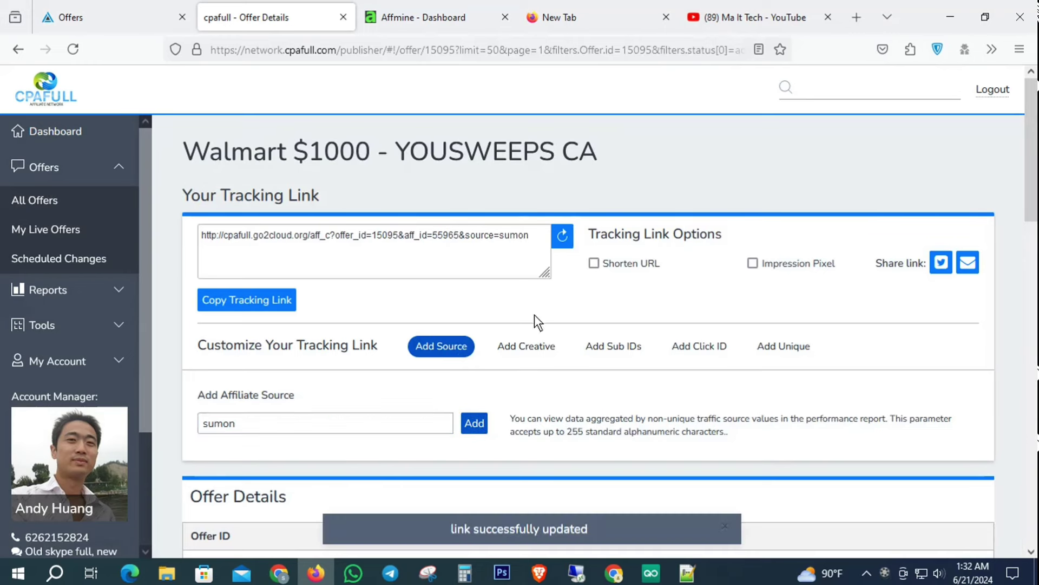
pyautogui.click(233, 301)
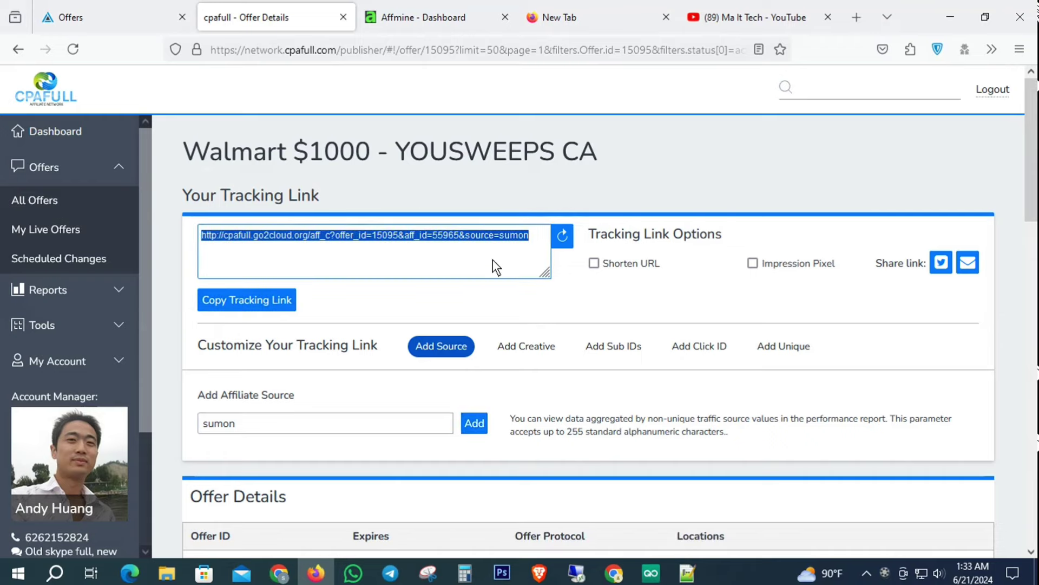
# Step: Switch to Notepad++, replace the smrturl.co URL in the claim link on line 659 with the copied tracking link, and save index.html
pyautogui.click(687, 573)
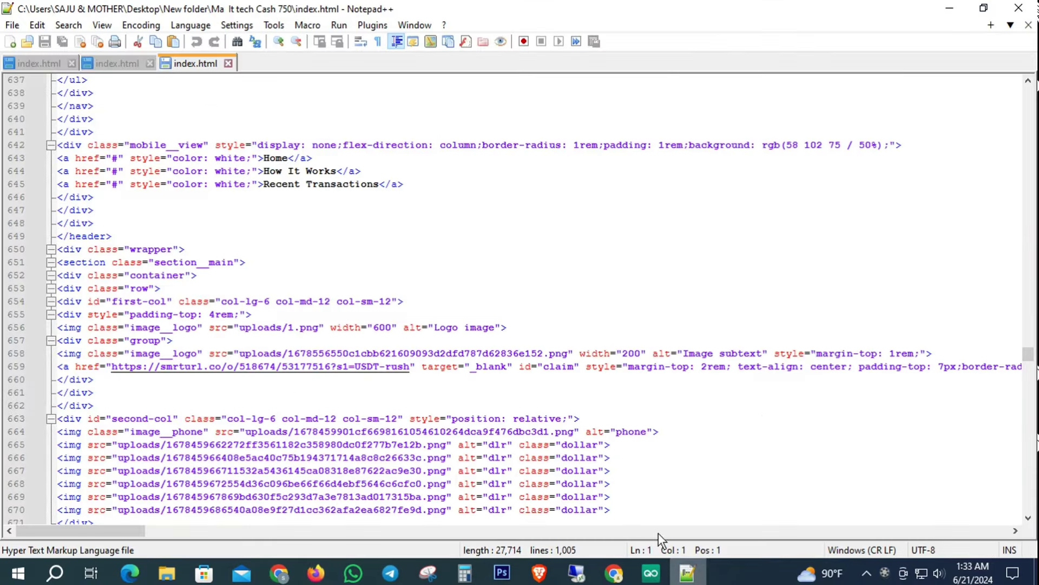
pyautogui.moveTo(111, 367); pyautogui.dragTo(412, 368)
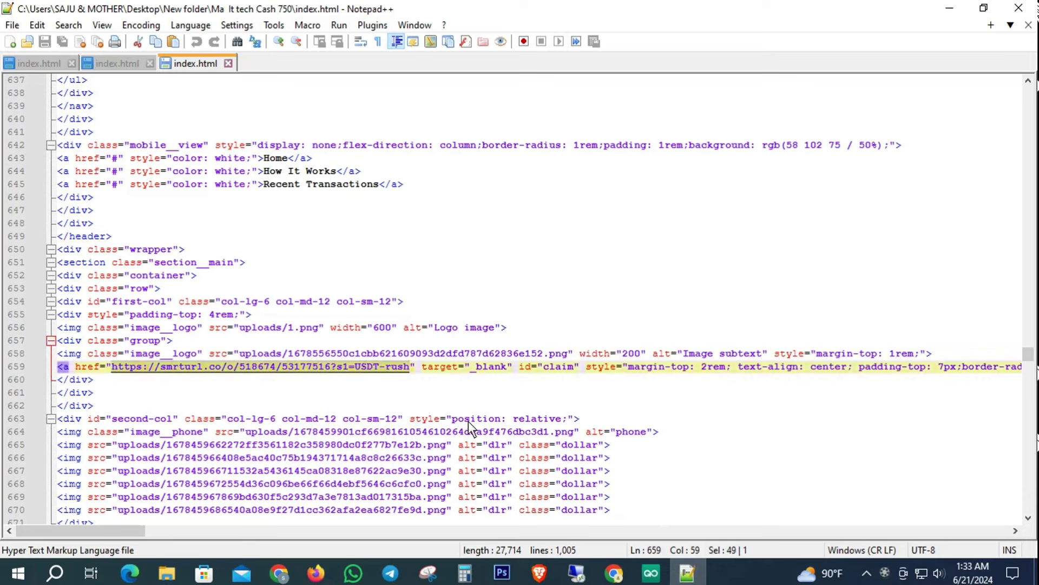
pyautogui.hotkey('ctrl', 'v')
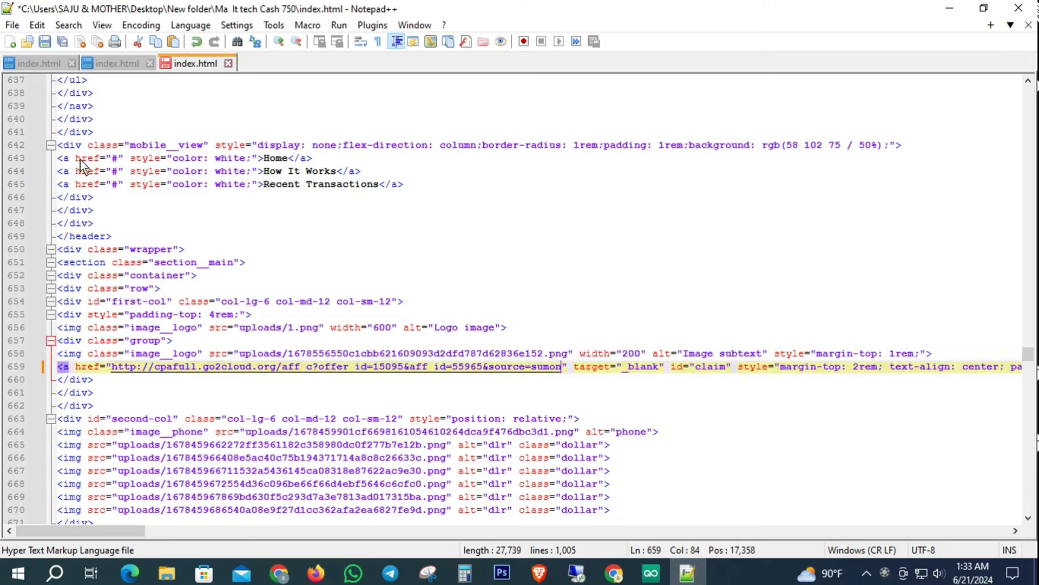
pyautogui.hotkey('ctrl', 's')
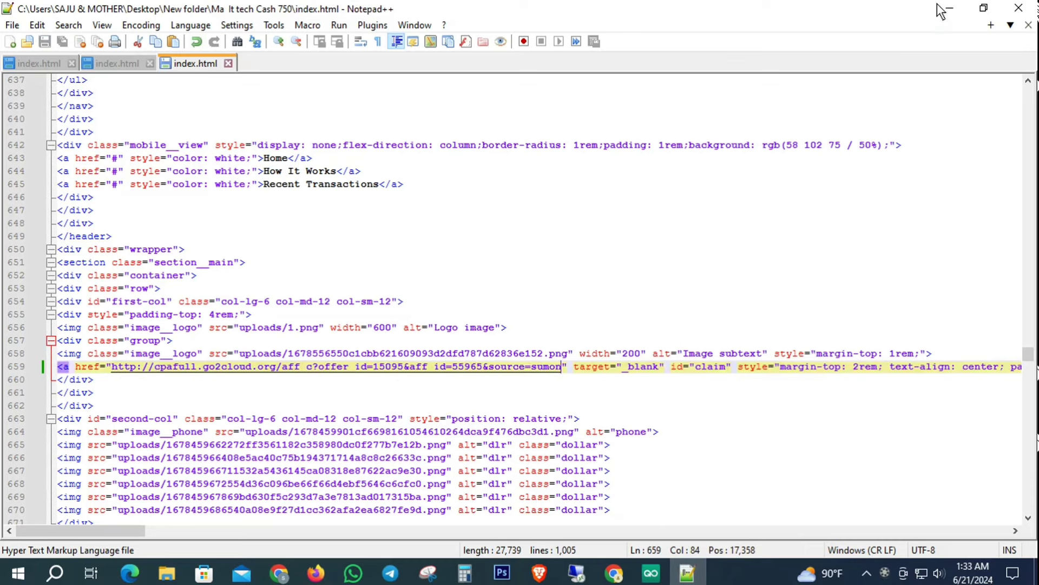
pyautogui.click(939, 9)
# Step: Manually deploy the Ma It tech Cash 750 folder from File Explorer as a new site on Netlify in Chrome
pyautogui.click(167, 573)
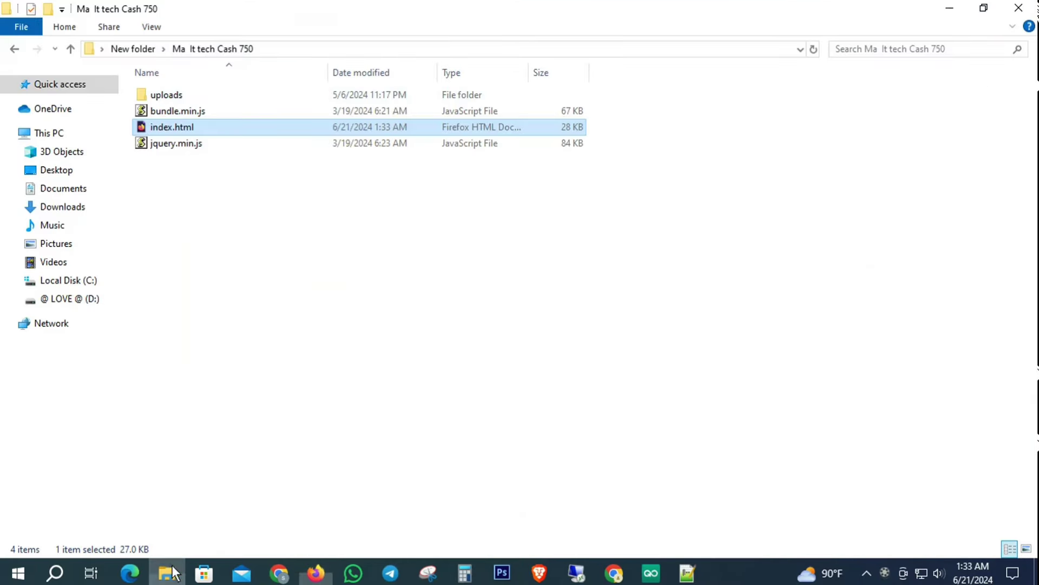
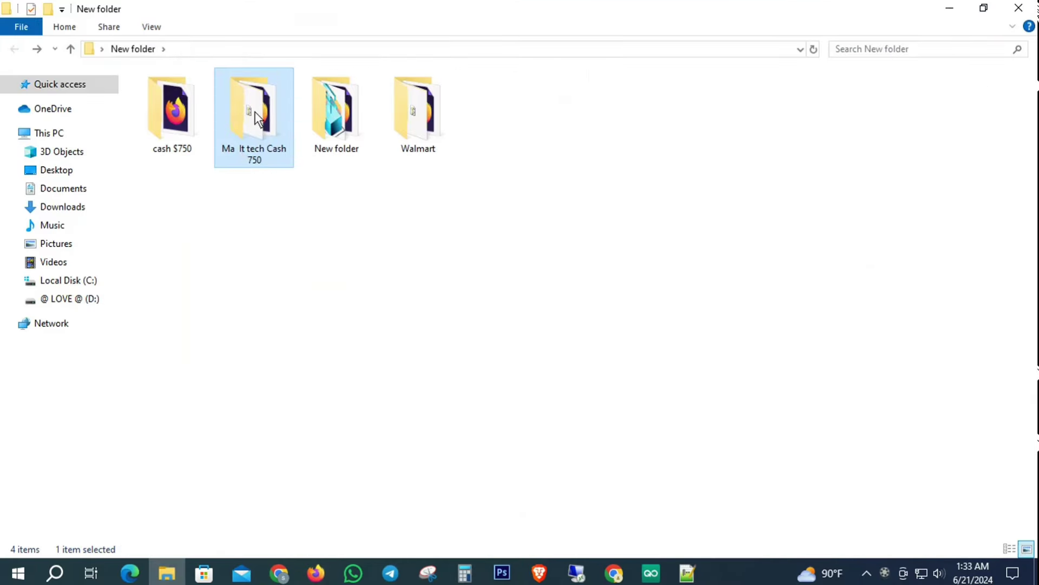
pyautogui.click(278, 572)
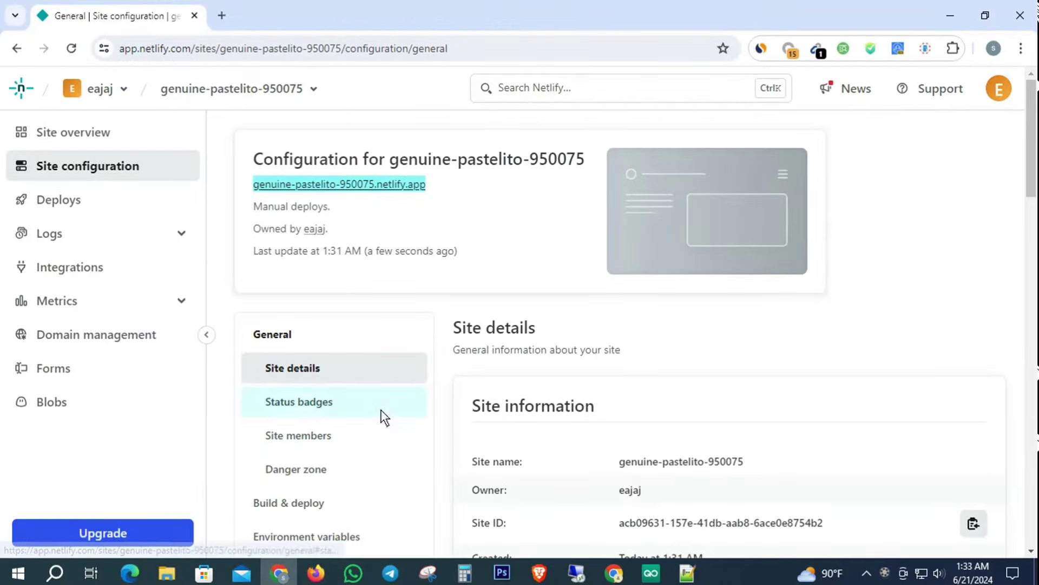
pyautogui.click(21, 86)
pyautogui.click(49, 167)
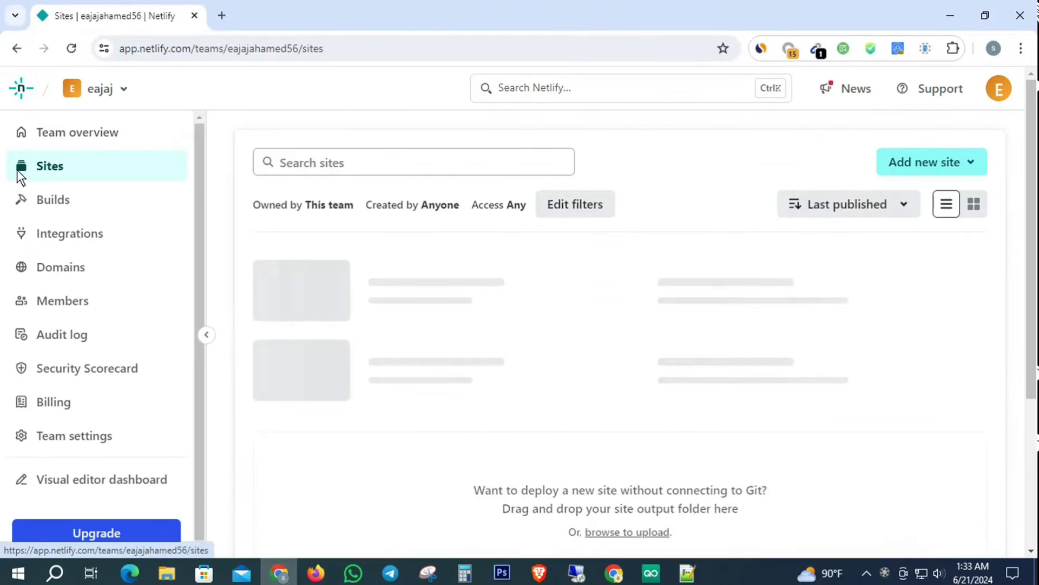
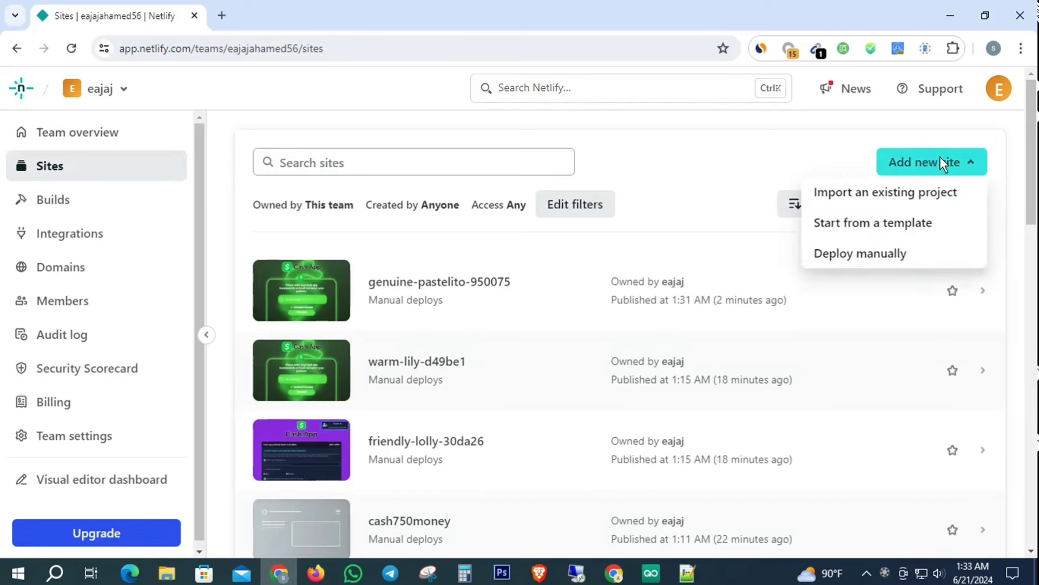
pyautogui.click(857, 254)
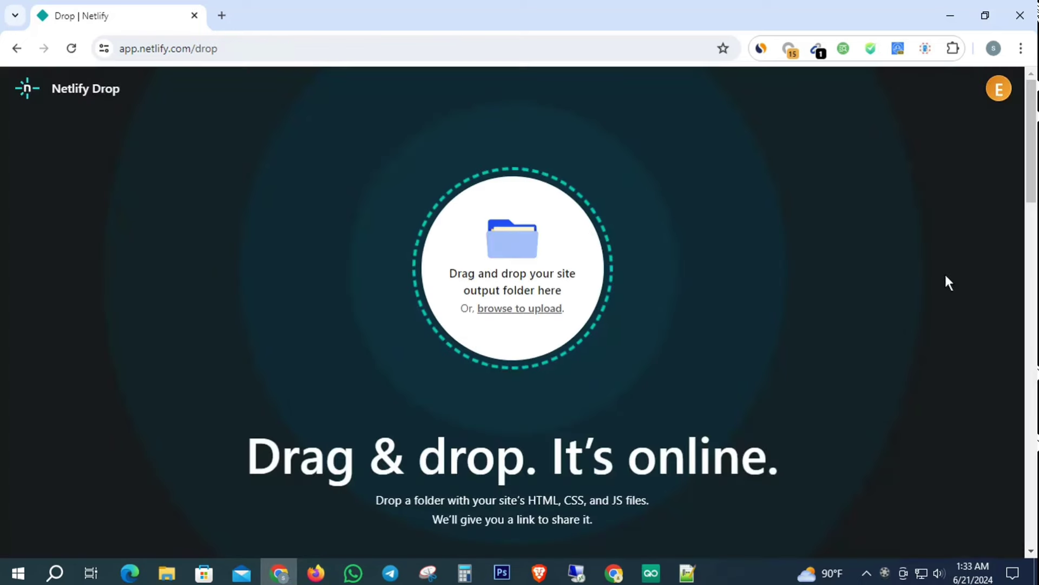
pyautogui.click(166, 573)
pyautogui.moveTo(256, 113); pyautogui.dragTo(519, 309)
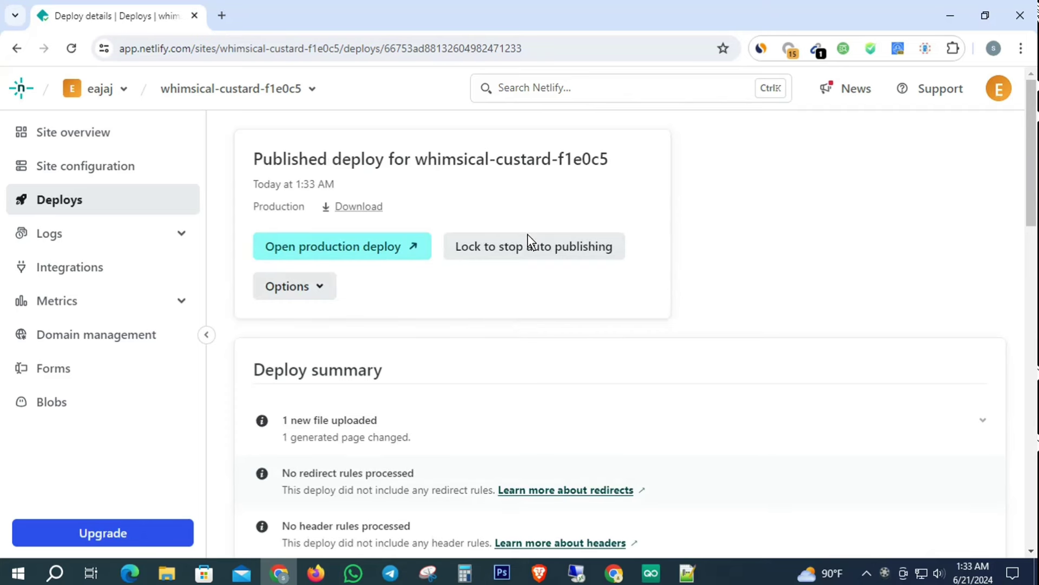
# Step: Open the newly deployed live site from its overview, test its Claim Now link, and close the opened tabs
pyautogui.click(71, 131)
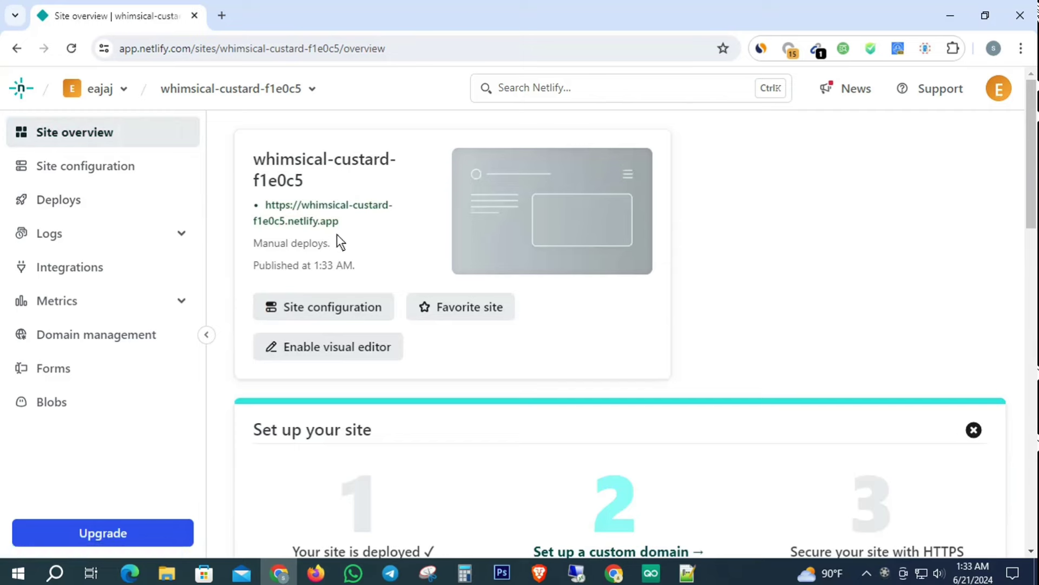
pyautogui.click(316, 205)
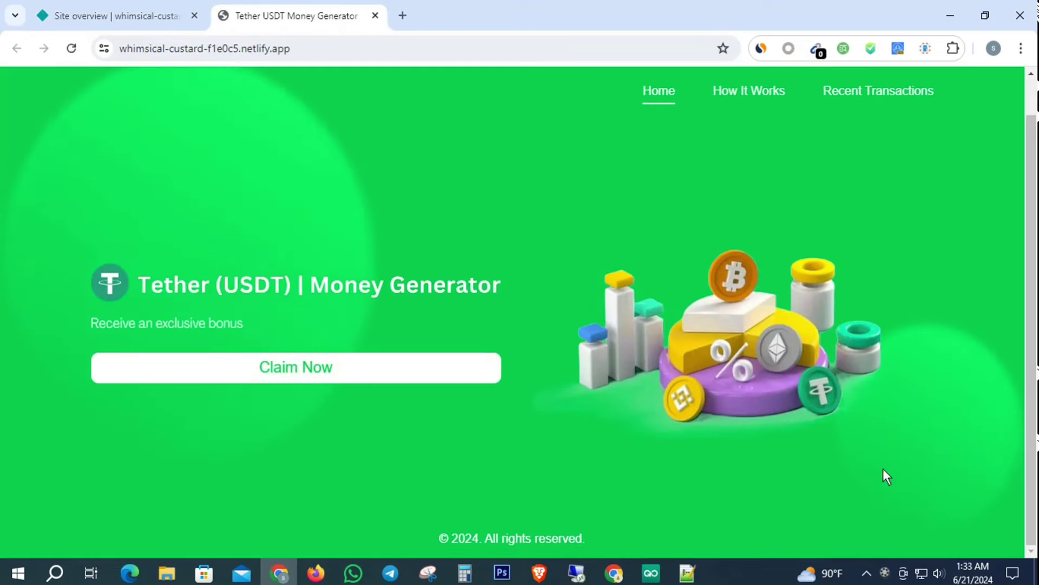
pyautogui.scroll(1, 882, 469)
pyautogui.scroll(-1, 876, 464)
pyautogui.scroll(1, 883, 466)
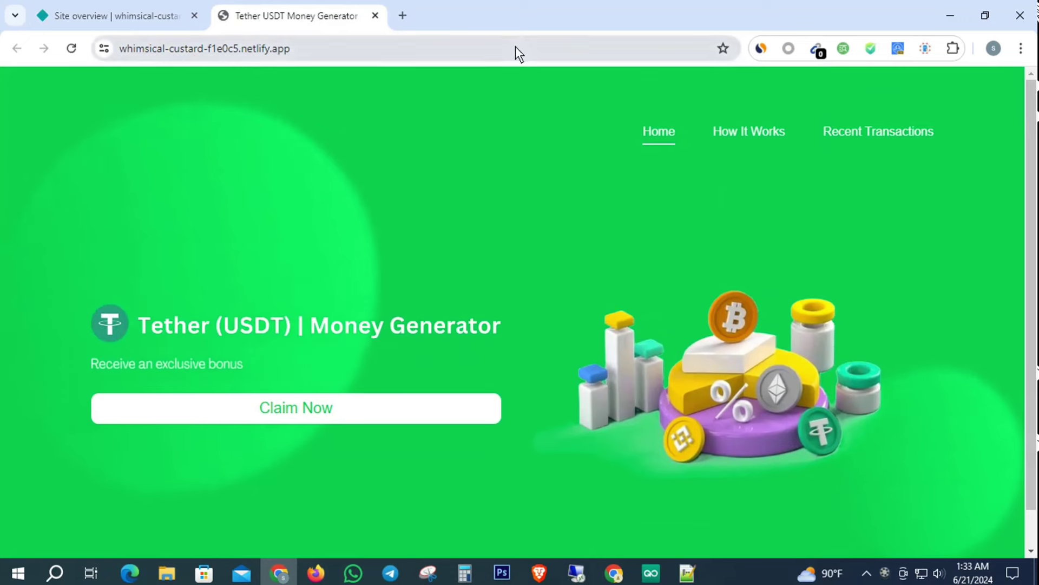
pyautogui.click(297, 407)
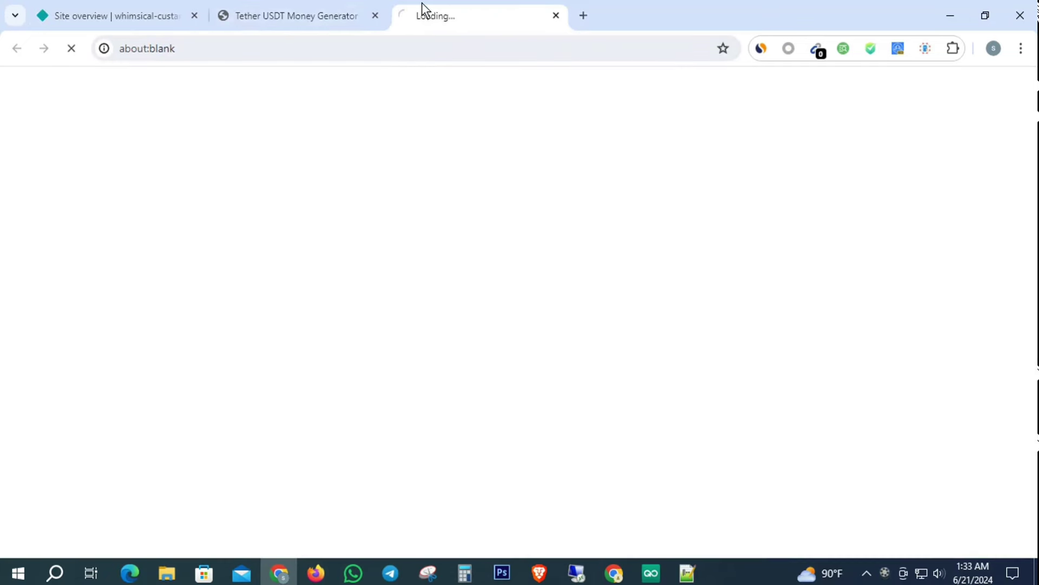
pyautogui.click(368, 16)
pyautogui.click(375, 16)
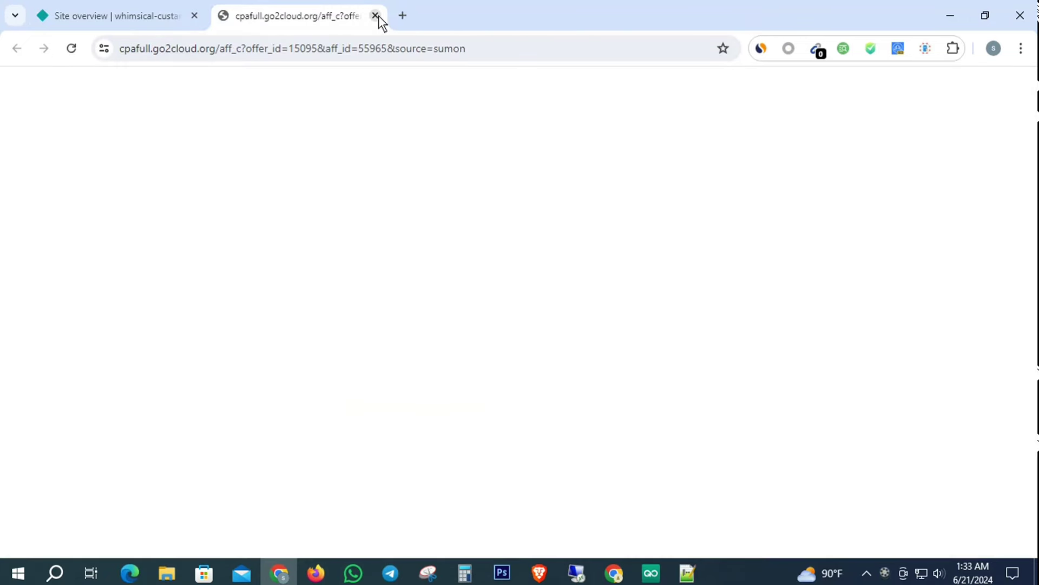
pyautogui.click(376, 16)
# Step: Copy the whimsical-custard-f1e0c5 site's URL, view the live page in a new Firefox tab, and close that tab
pyautogui.moveTo(252, 199); pyautogui.dragTo(339, 220)
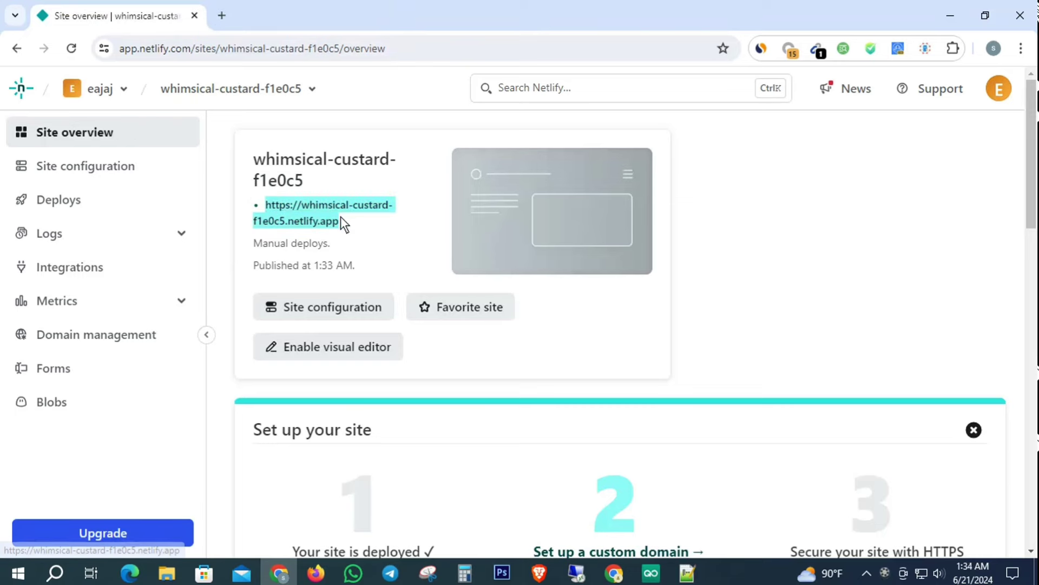
pyautogui.rightClick(322, 204)
pyautogui.click(371, 375)
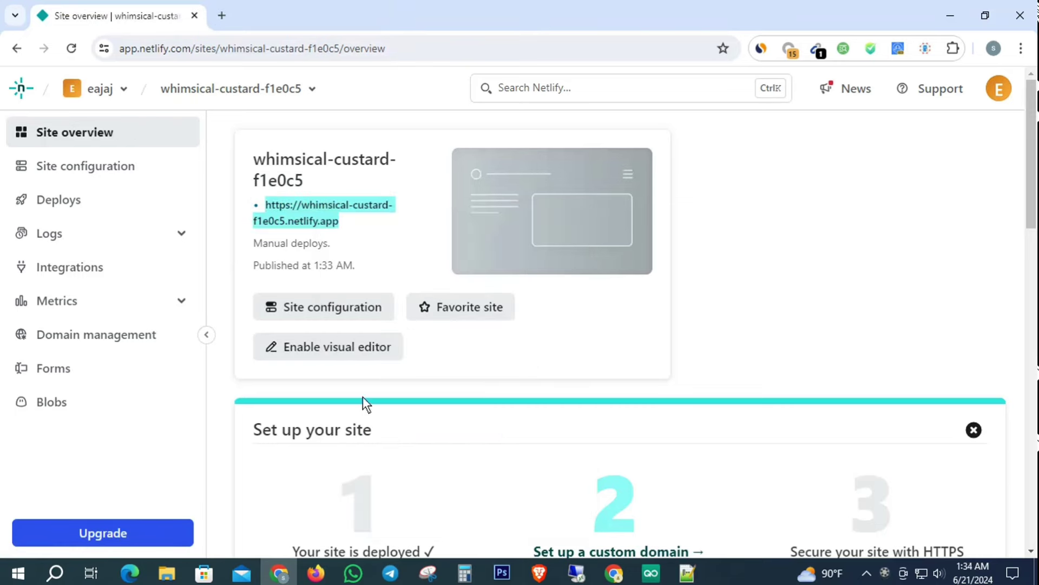
pyautogui.click(316, 572)
pyautogui.click(857, 17)
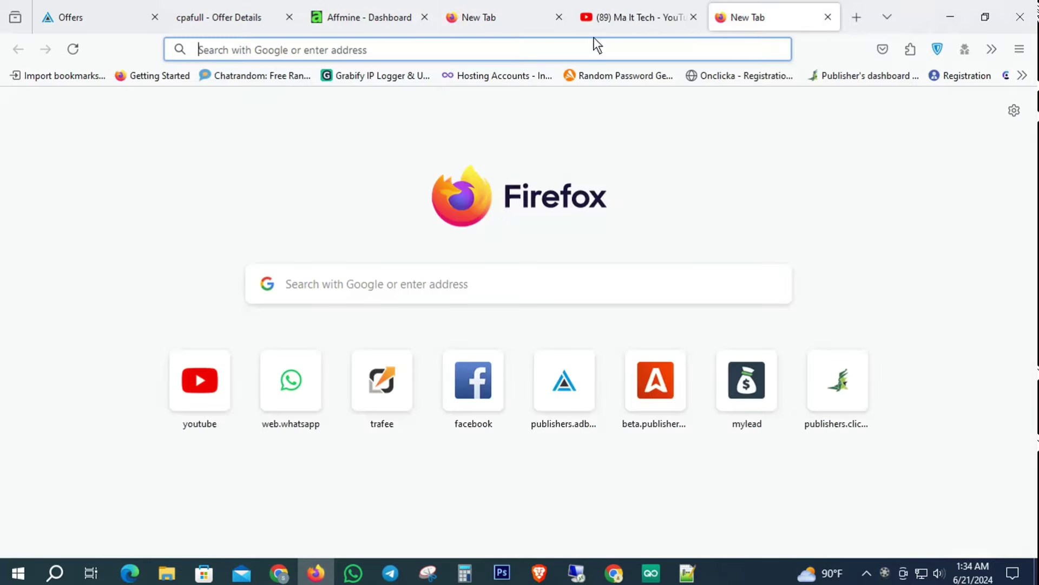
pyautogui.click(296, 50)
pyautogui.hotkey('ctrl', 'v')
pyautogui.press('Return')
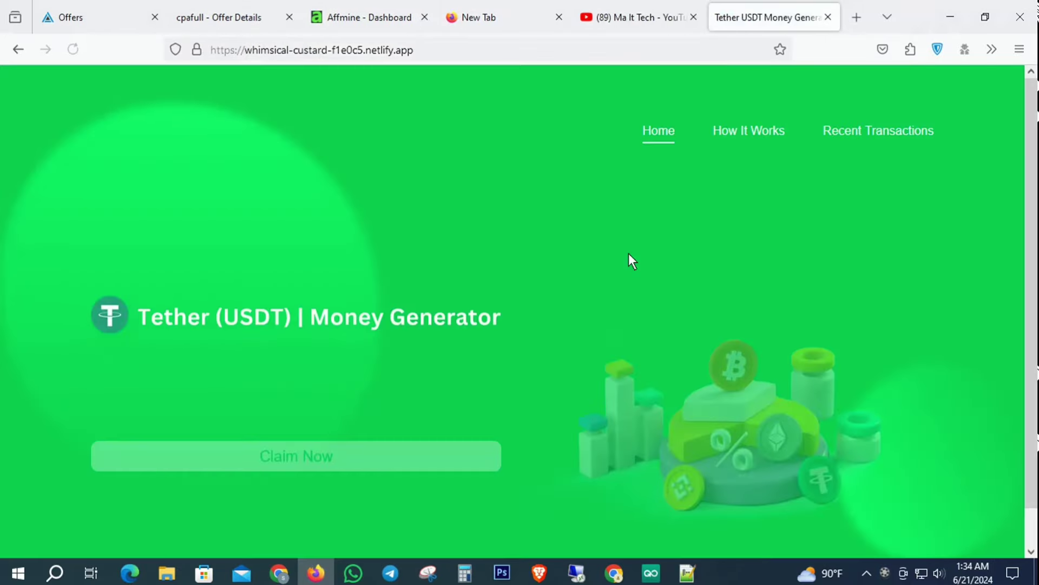
pyautogui.click(828, 17)
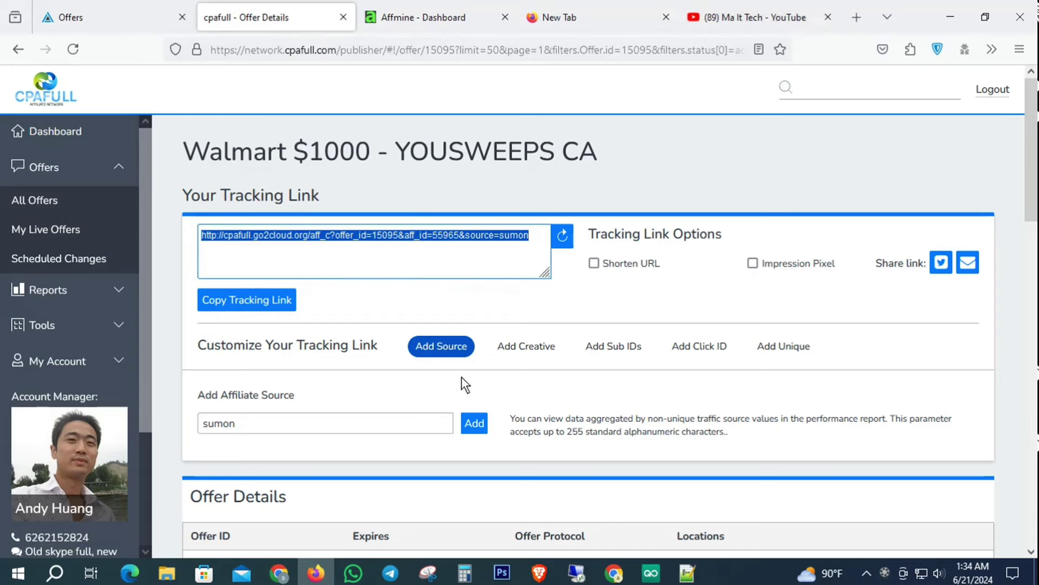
# Step: Open index.html from the inner New folder in Notepad++ and find the "maittech" link in the code
pyautogui.click(167, 572)
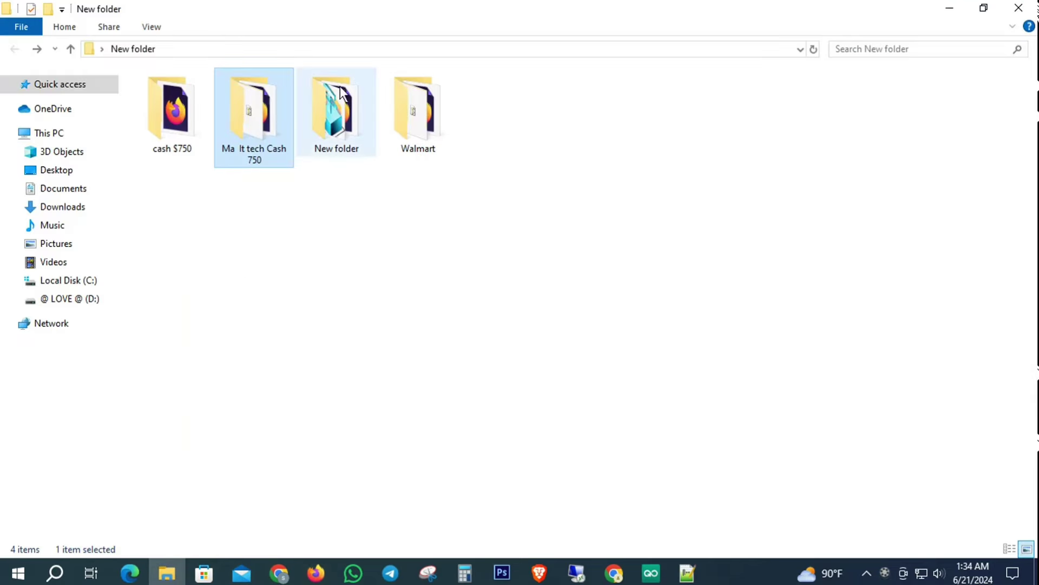
pyautogui.doubleClick(335, 110)
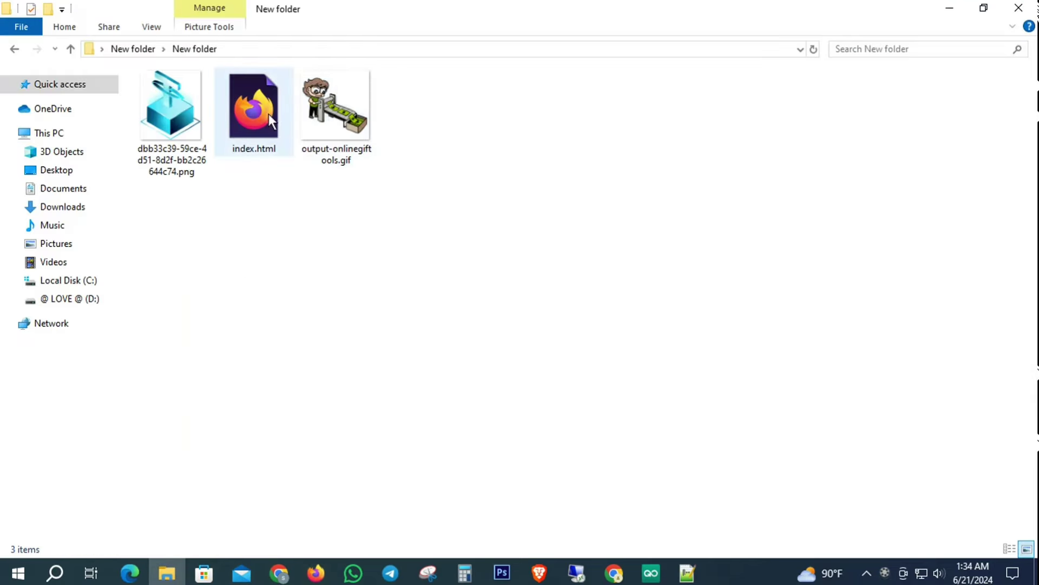
pyautogui.click(253, 111)
pyautogui.rightClick(253, 110)
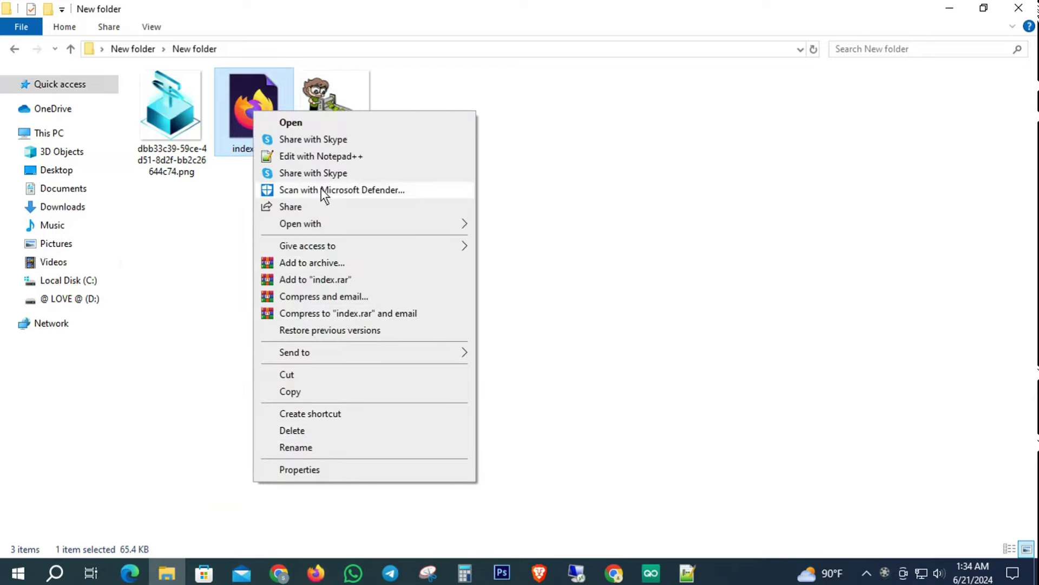
pyautogui.click(313, 157)
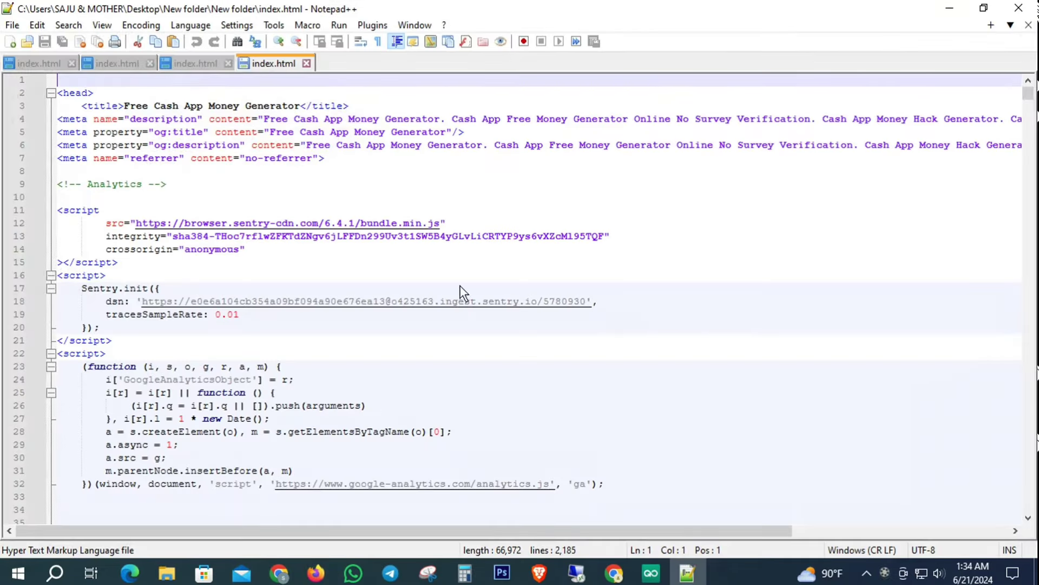
pyautogui.scroll(-2, 623, 327)
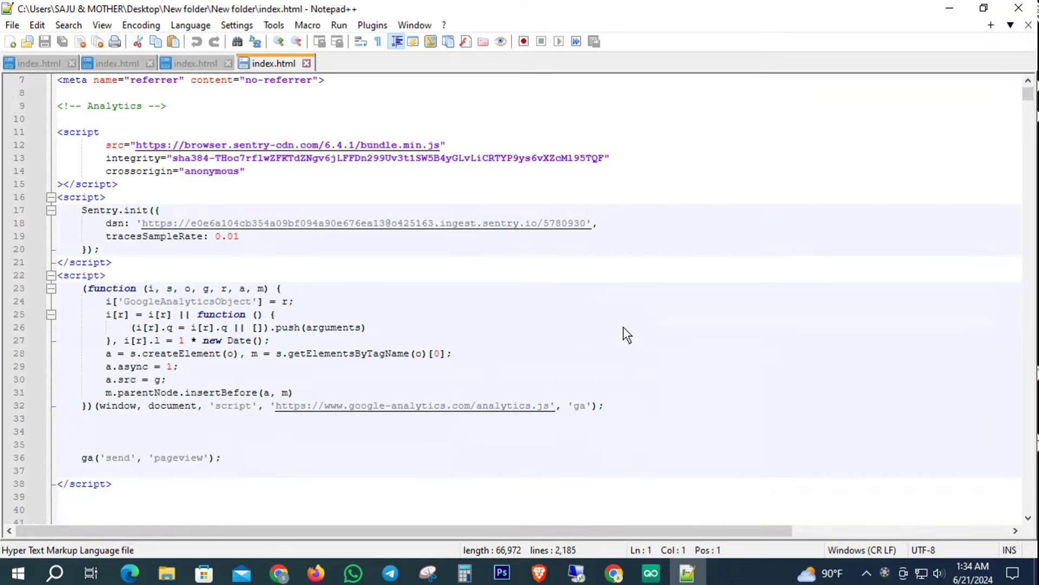
pyautogui.hotkey('ctrl', 'f')
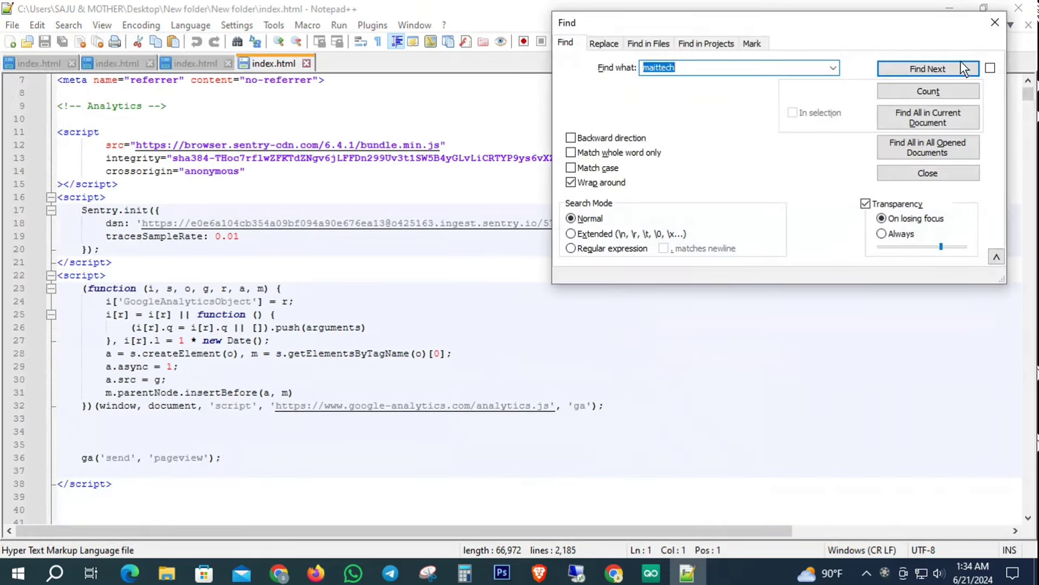
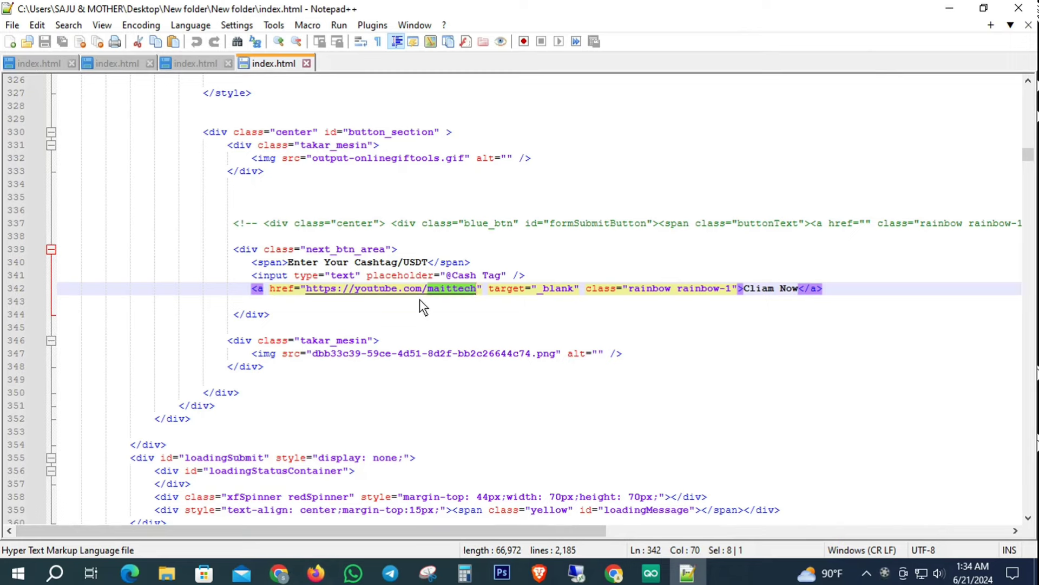
# Step: Switch to the Affmine campaign list in Firefox and search the campaigns for "cash"
pyautogui.click(295, 572)
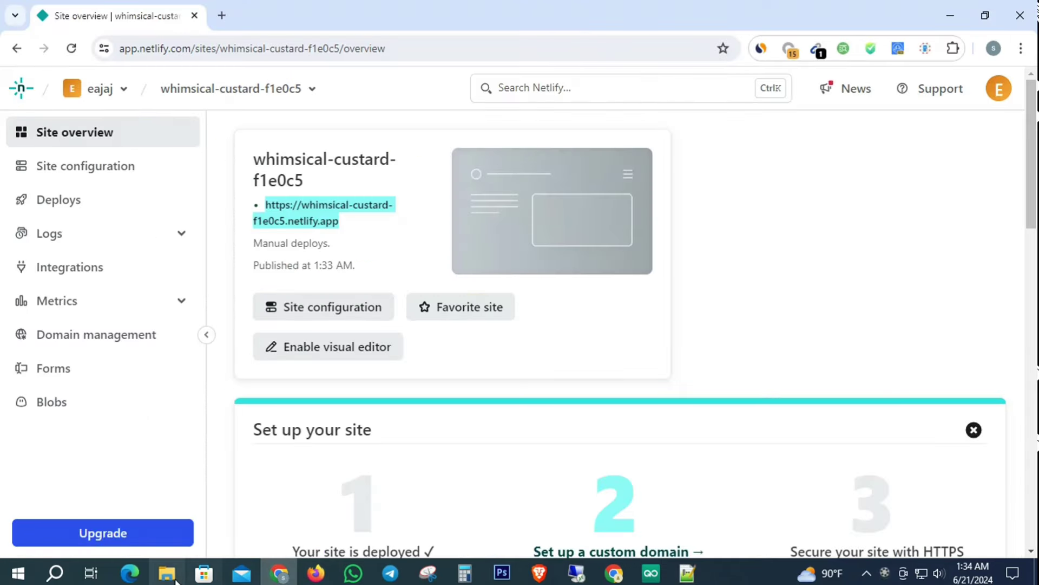
pyautogui.click(314, 574)
pyautogui.click(426, 20)
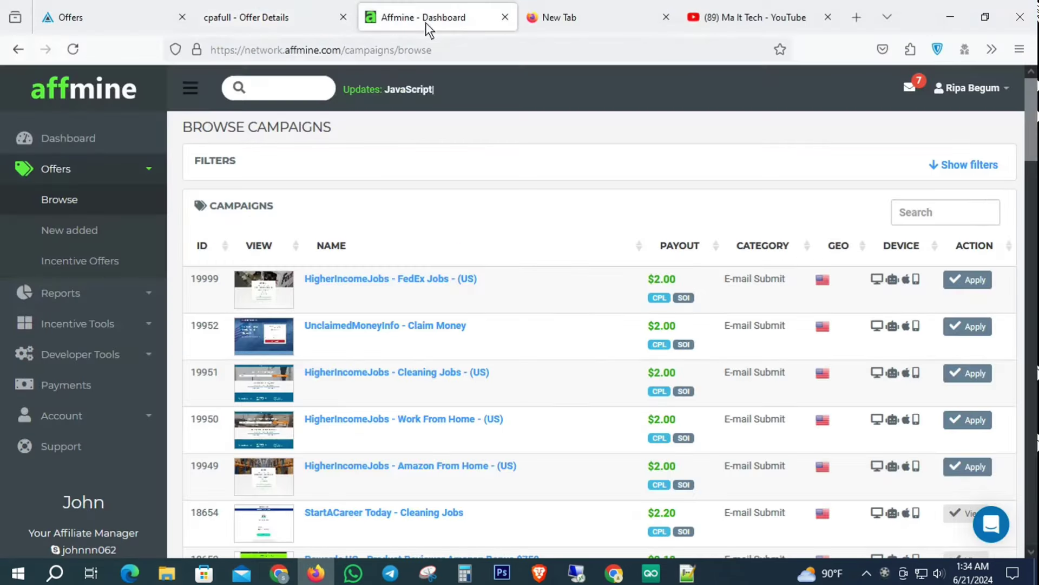
pyautogui.click(928, 214)
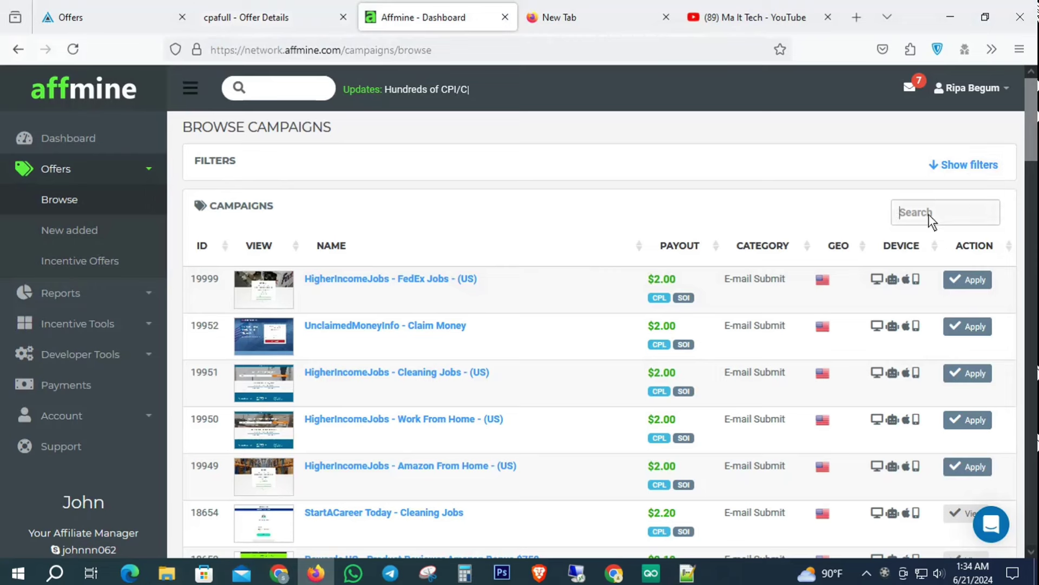
pyautogui.write('cash')
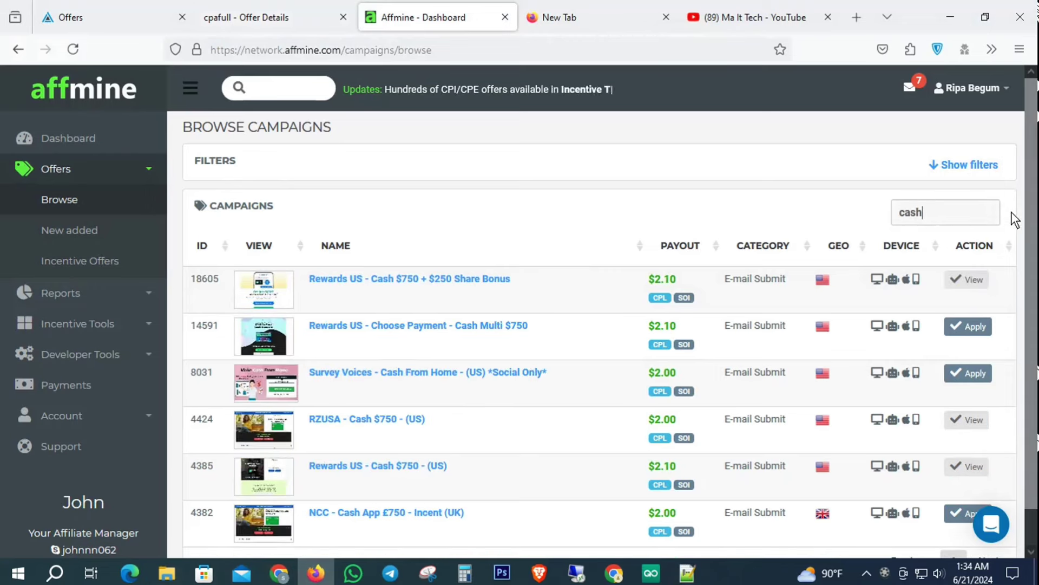
pyautogui.press('Return')
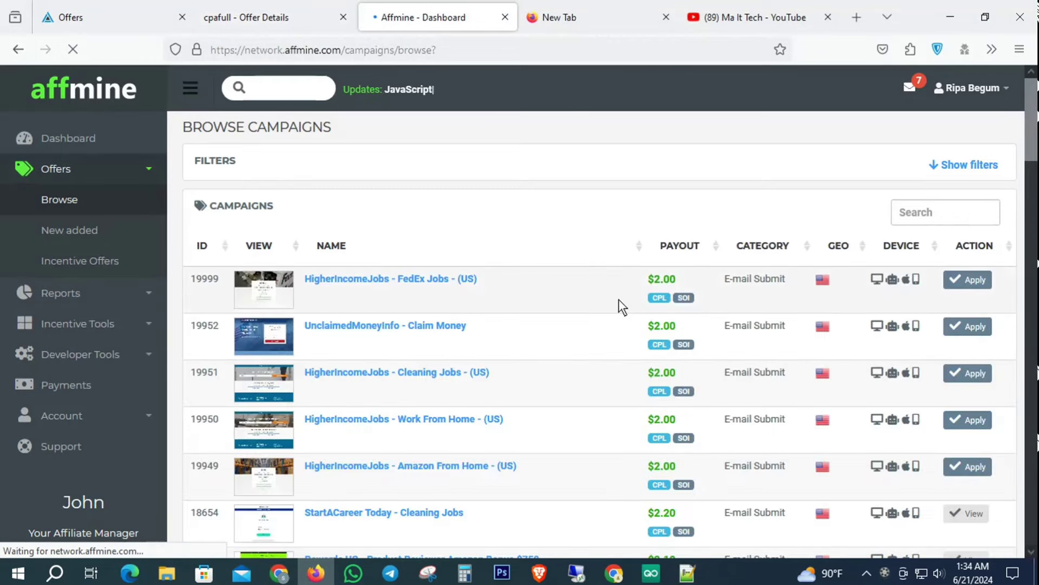
# Step: Look through the full Affmine campaign list for a suitable US cash offer
pyautogui.scroll(-4, 596, 298)
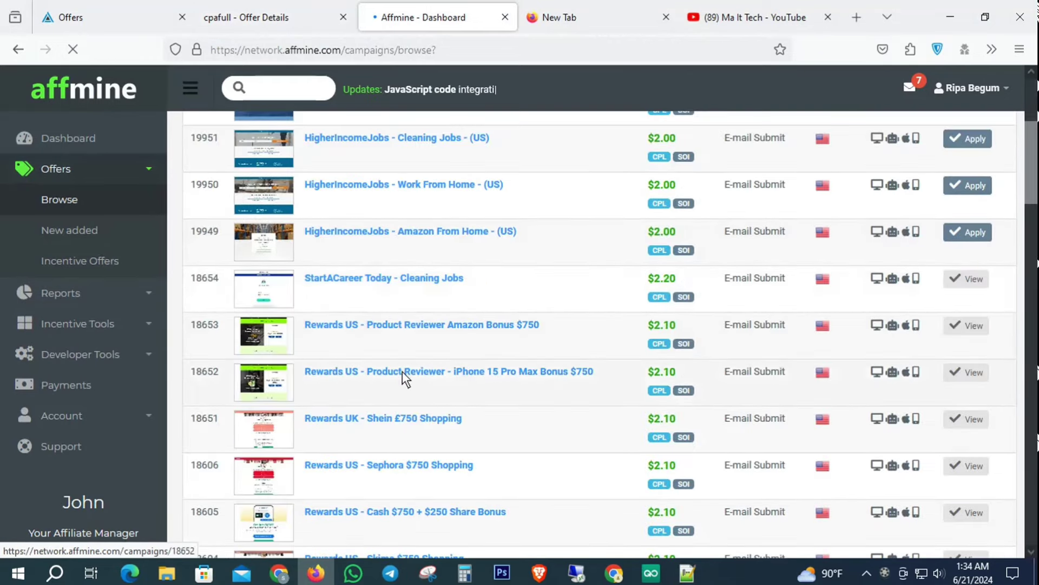
pyautogui.scroll(-4, 536, 373)
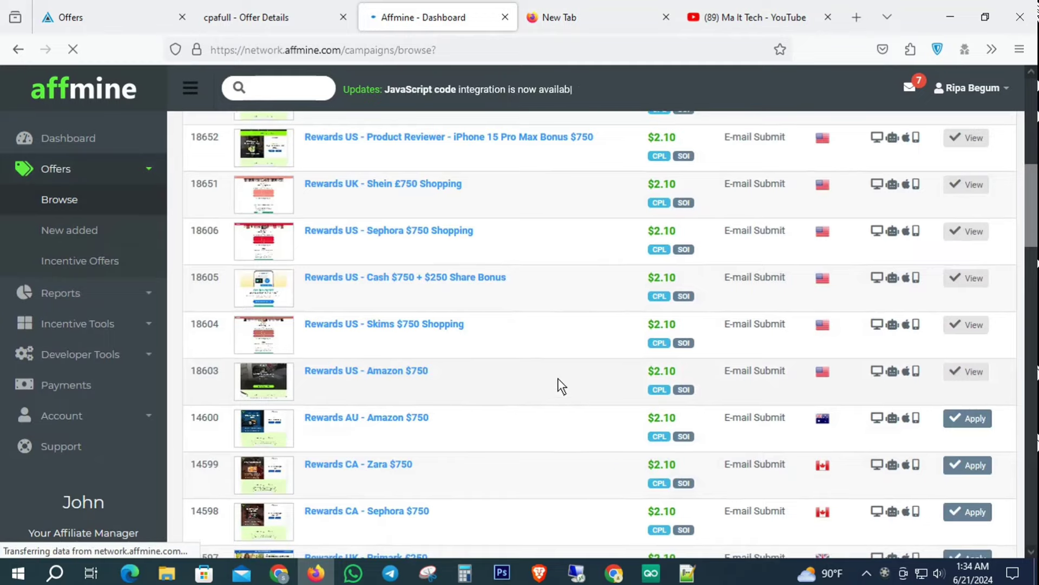
pyautogui.scroll(-1, 561, 382)
pyautogui.scroll(-3, 556, 378)
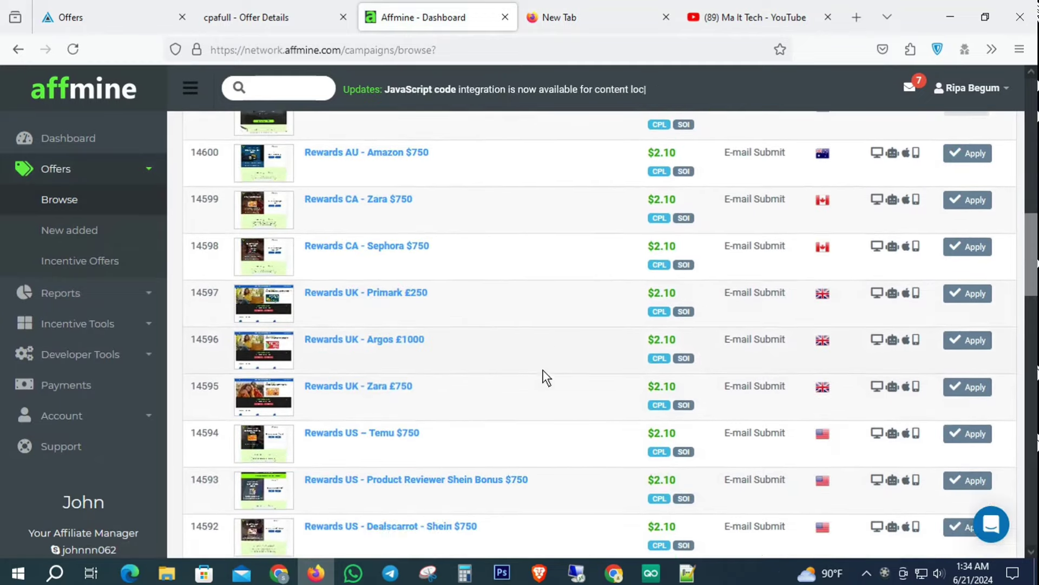
pyautogui.scroll(-6, 545, 374)
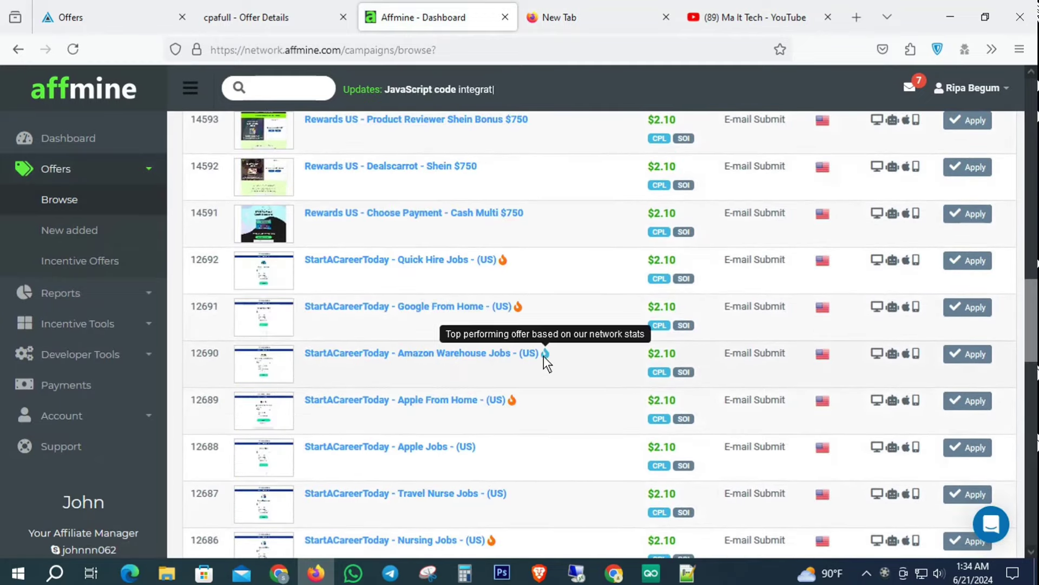
pyautogui.scroll(-7, 543, 356)
pyautogui.scroll(-4, 541, 352)
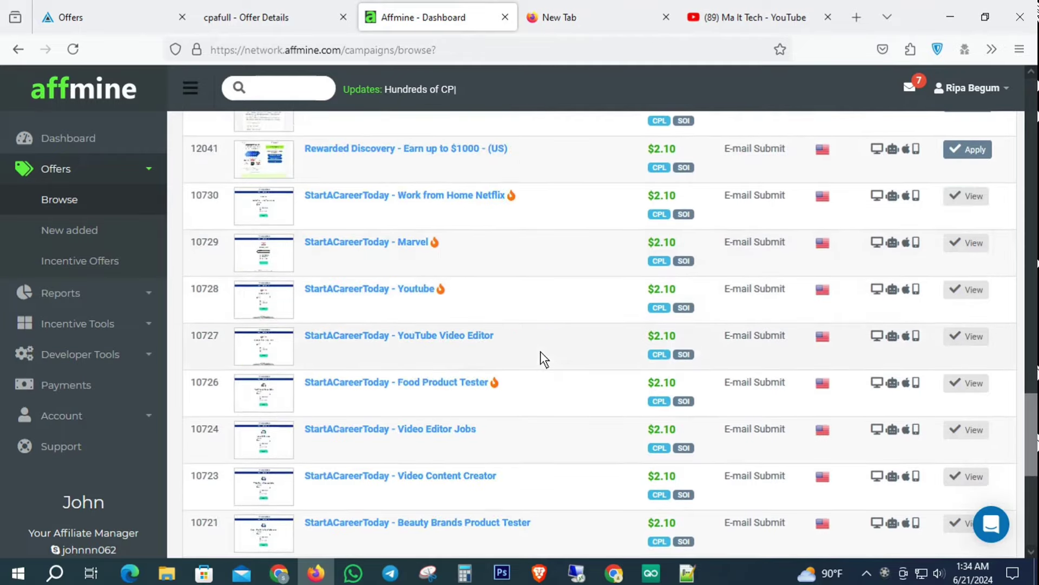
pyautogui.scroll(-5, 540, 350)
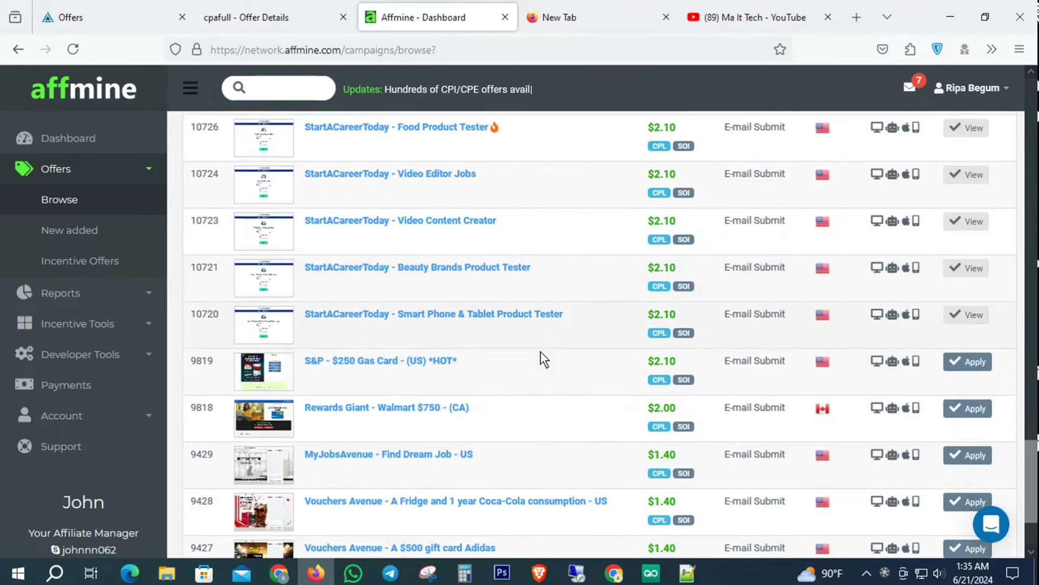
pyautogui.scroll(-2, 540, 351)
pyautogui.scroll(1, 539, 352)
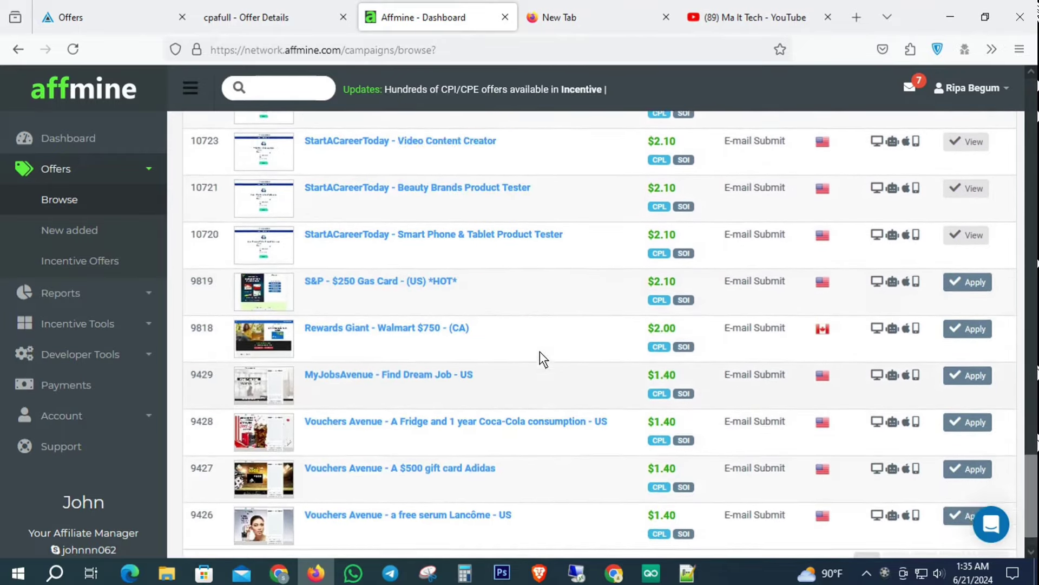
pyautogui.scroll(4, 540, 352)
pyautogui.scroll(4, 540, 352)
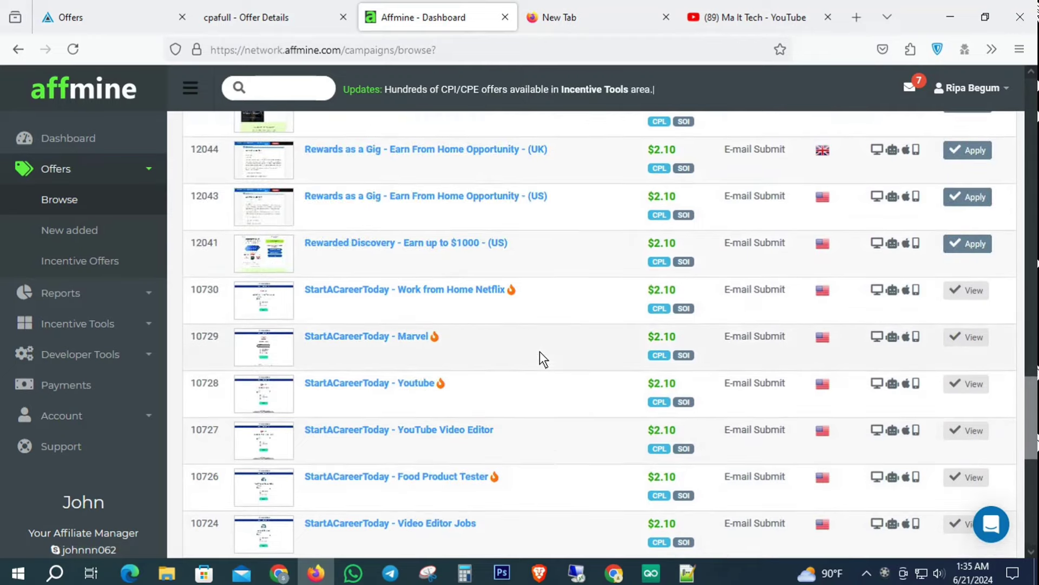
pyautogui.scroll(3, 509, 341)
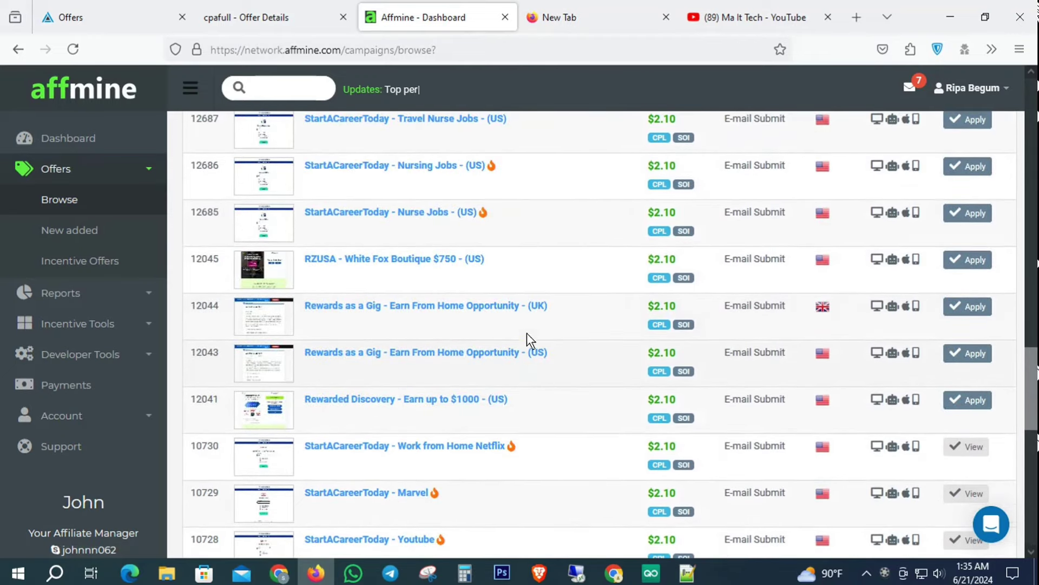
pyautogui.scroll(3, 527, 334)
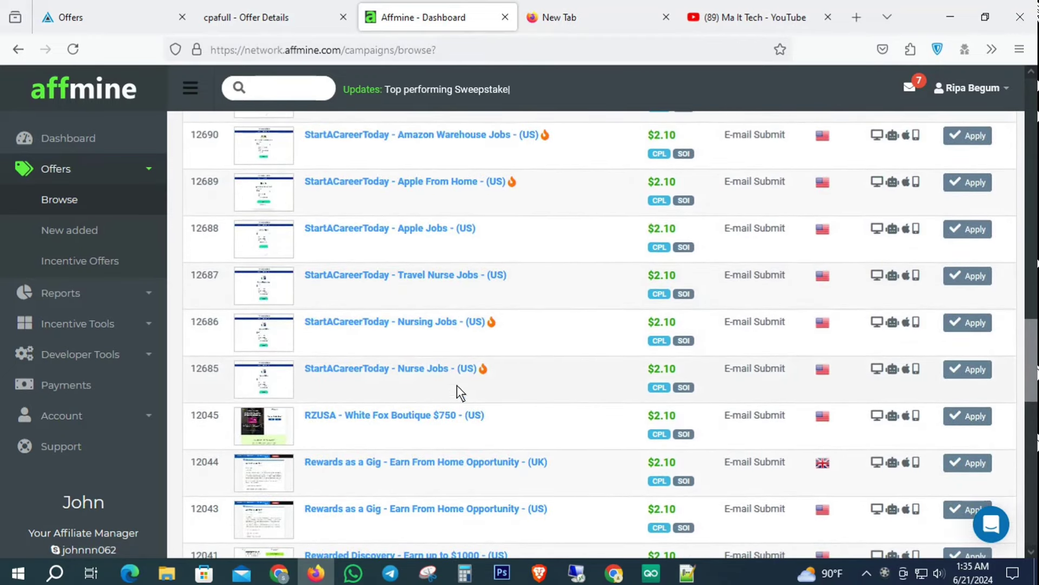
pyautogui.scroll(6, 457, 384)
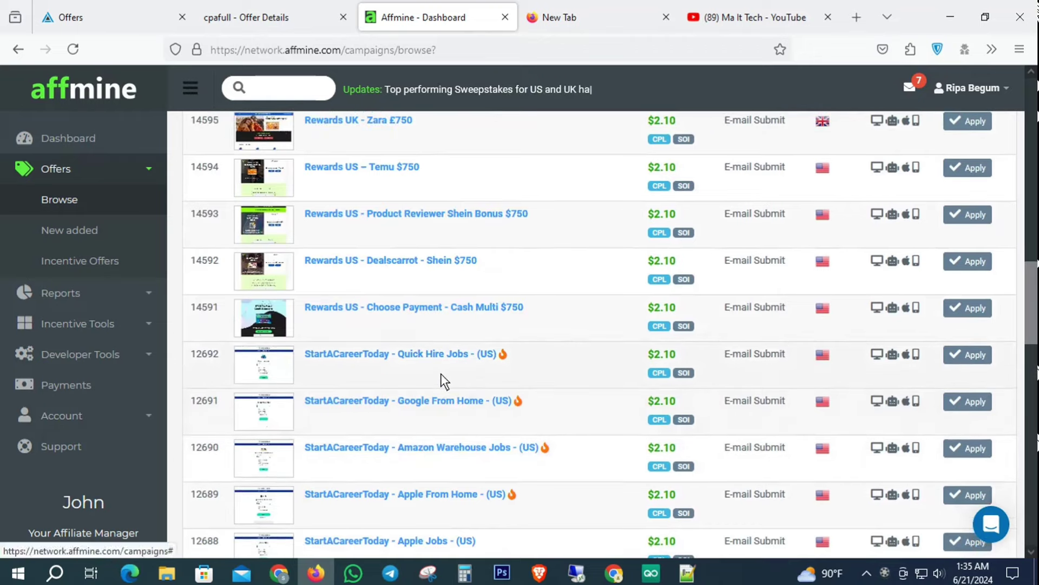
pyautogui.scroll(5, 441, 373)
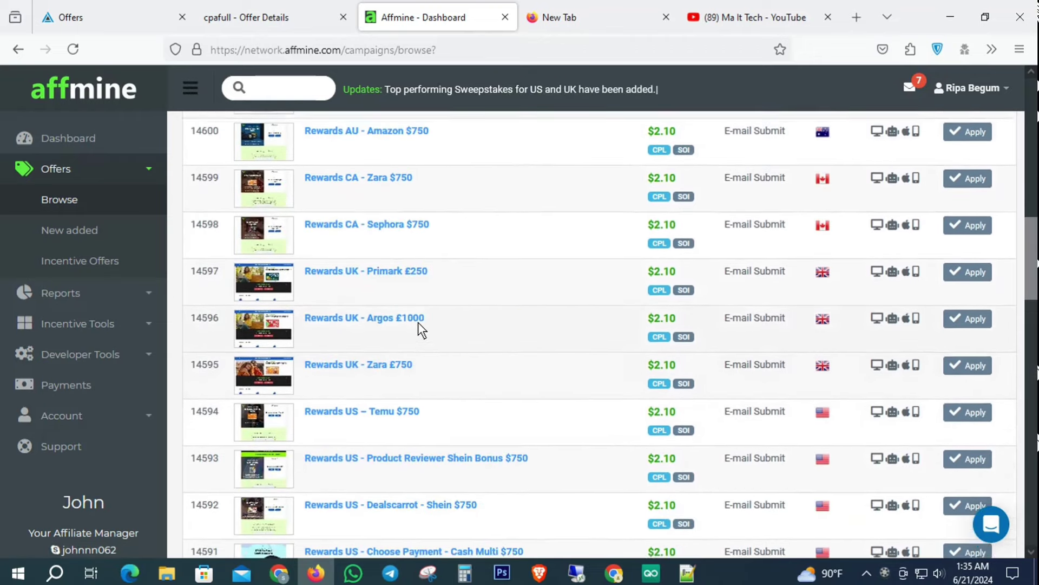
pyautogui.scroll(2, 418, 323)
pyautogui.scroll(2, 442, 347)
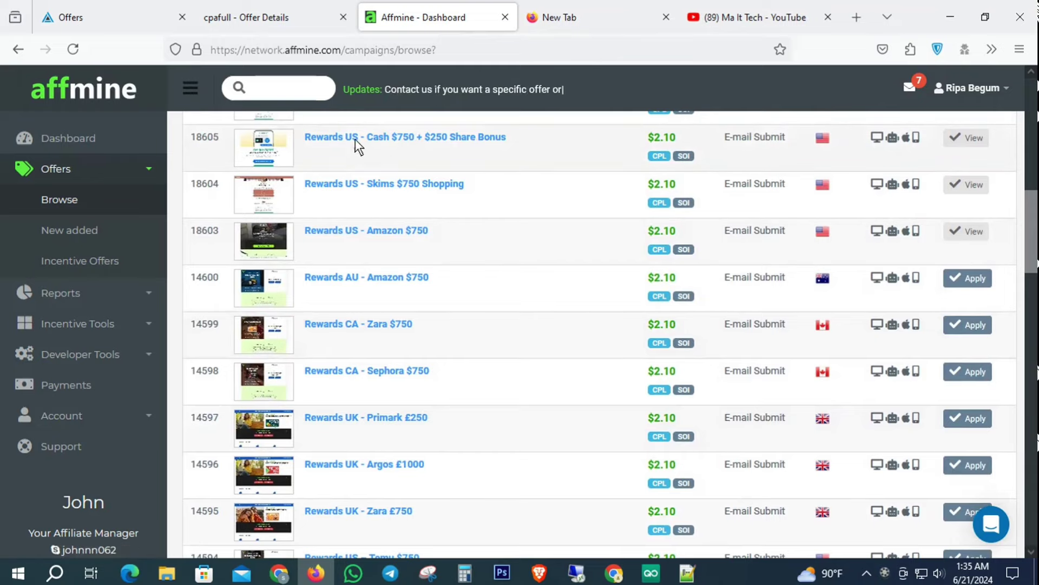
pyautogui.scroll(2, 381, 135)
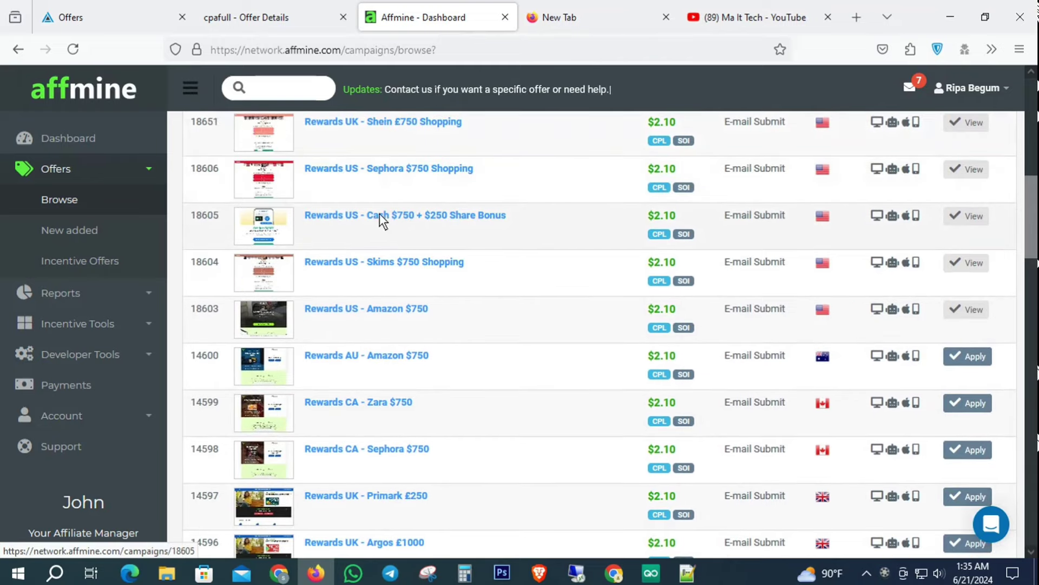
# Step: Open the "Rewards US - Cash $750 + $250 Share Bonus" campaign and update its tracking URL with the publisher's name as Sub ID 1
pyautogui.click(377, 214)
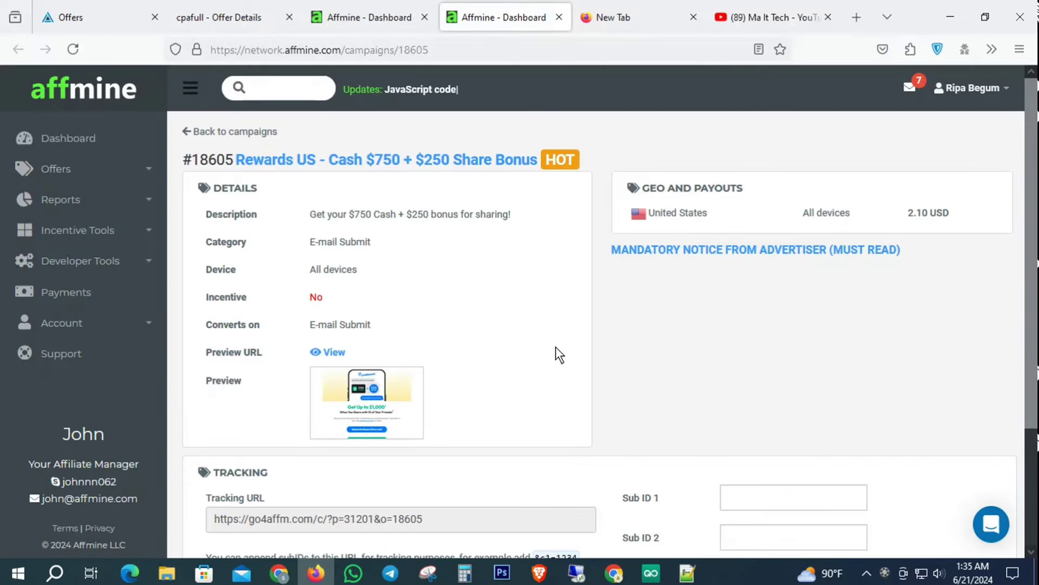
pyautogui.scroll(-3, 558, 355)
pyautogui.click(745, 347)
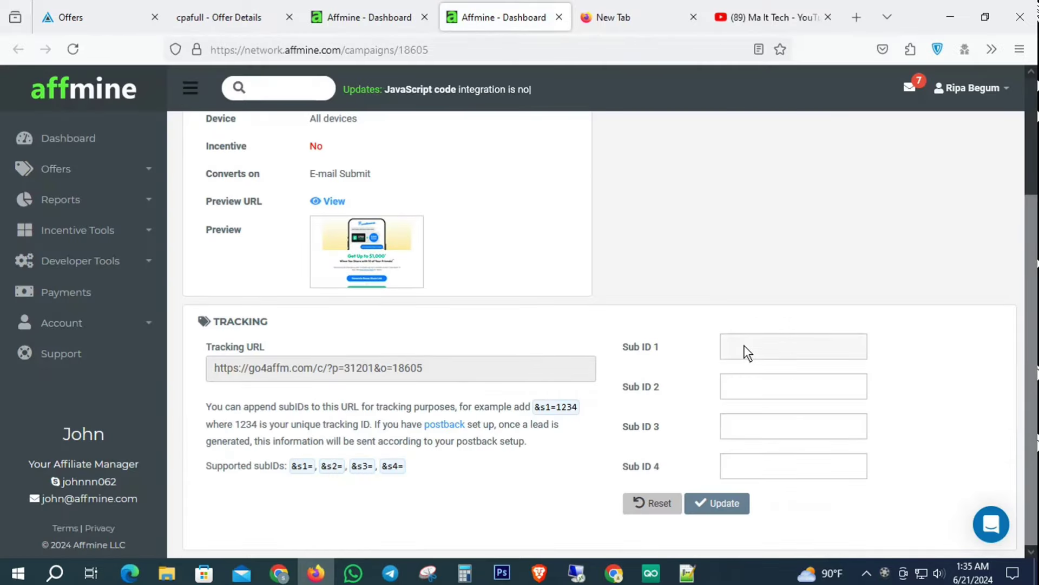
pyautogui.write('sumo')
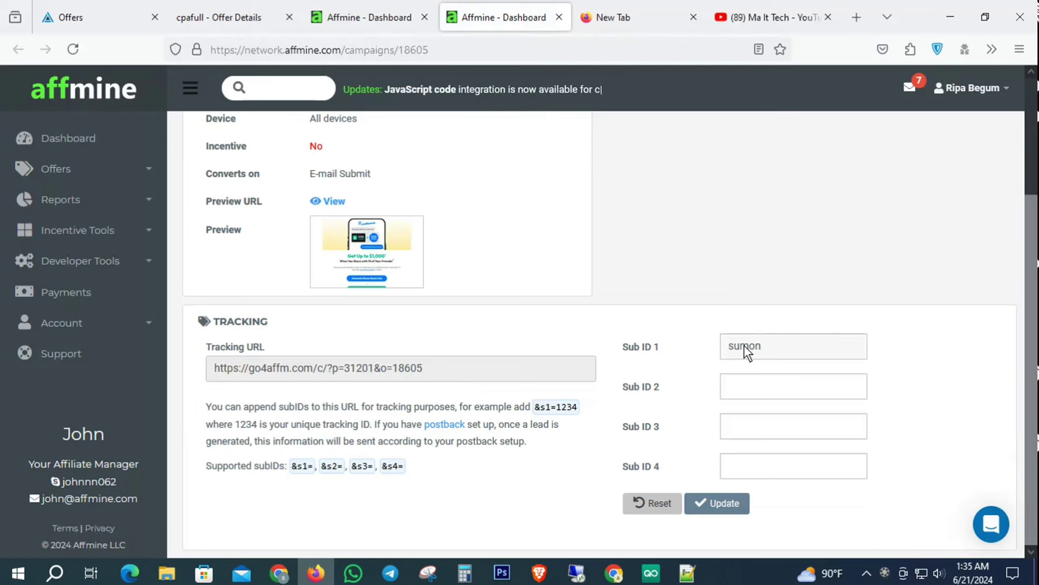
pyautogui.write('n')
pyautogui.click(734, 502)
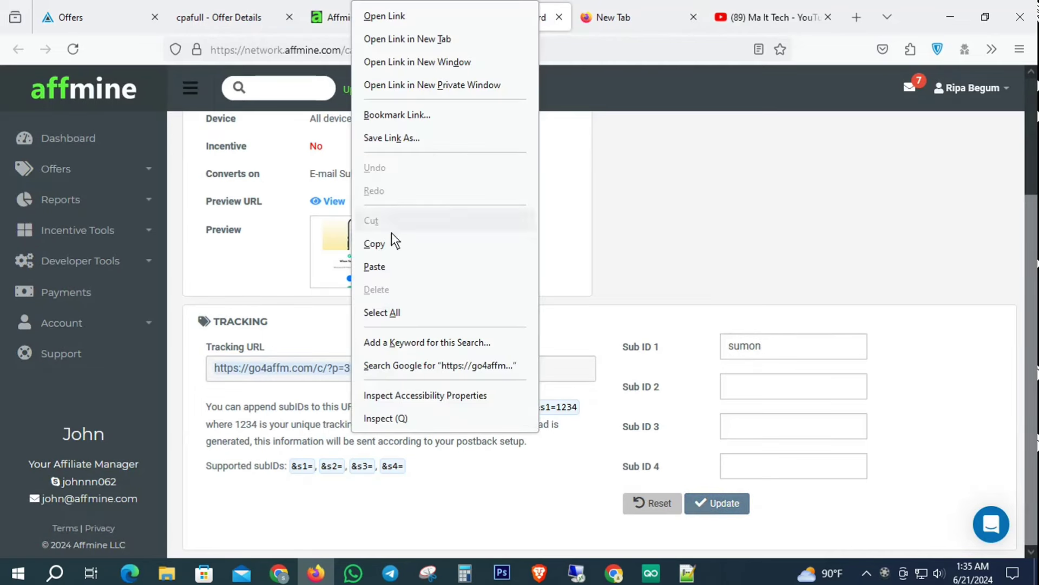
# Step: Copy the Affmine tracking URL into the "Cliam Now" link of index.html in Notepad++ and save the file
pyautogui.click(382, 243)
pyautogui.click(280, 575)
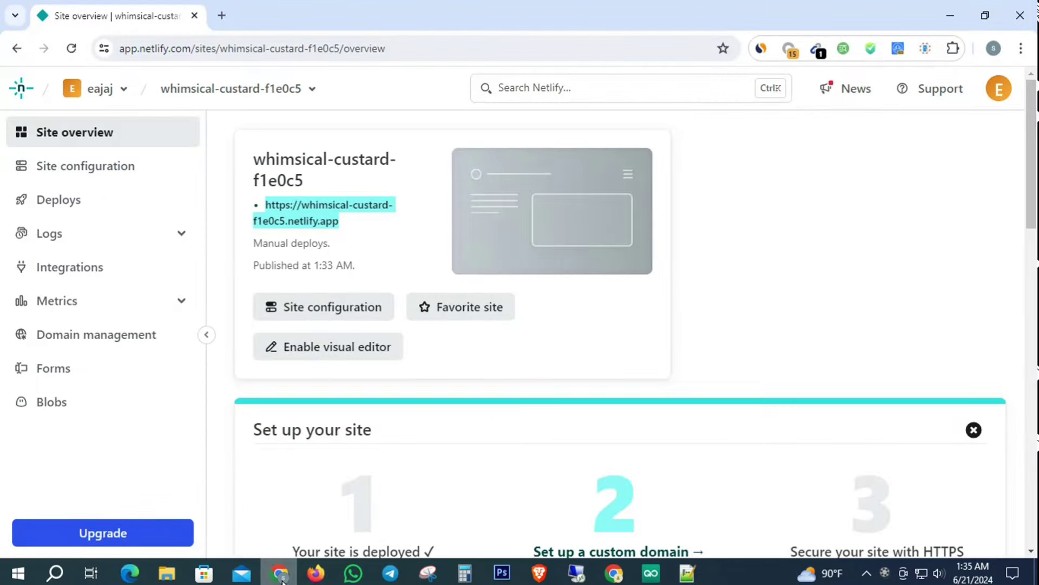
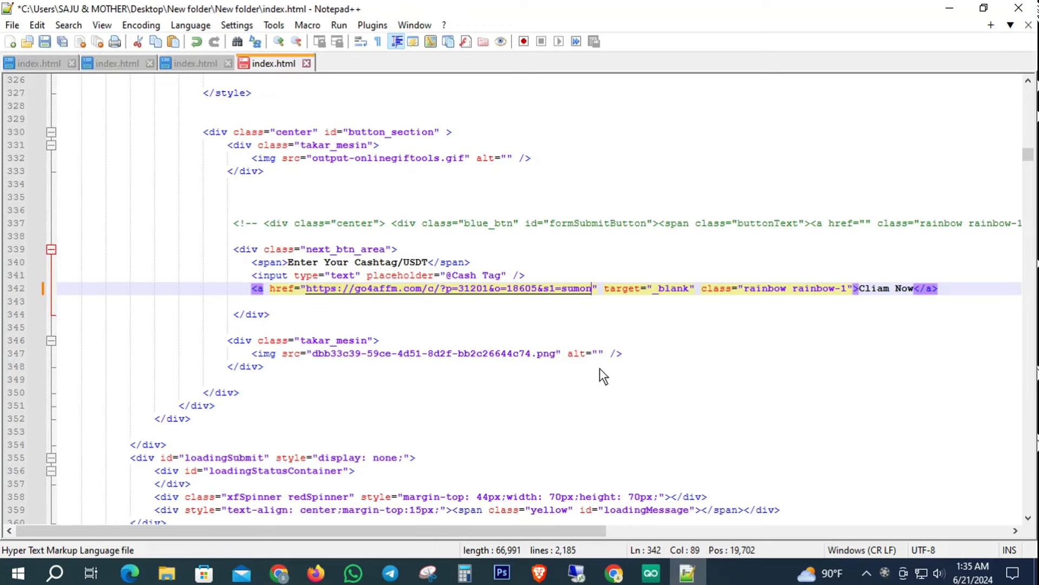
pyautogui.hotkey('ctrl', 's')
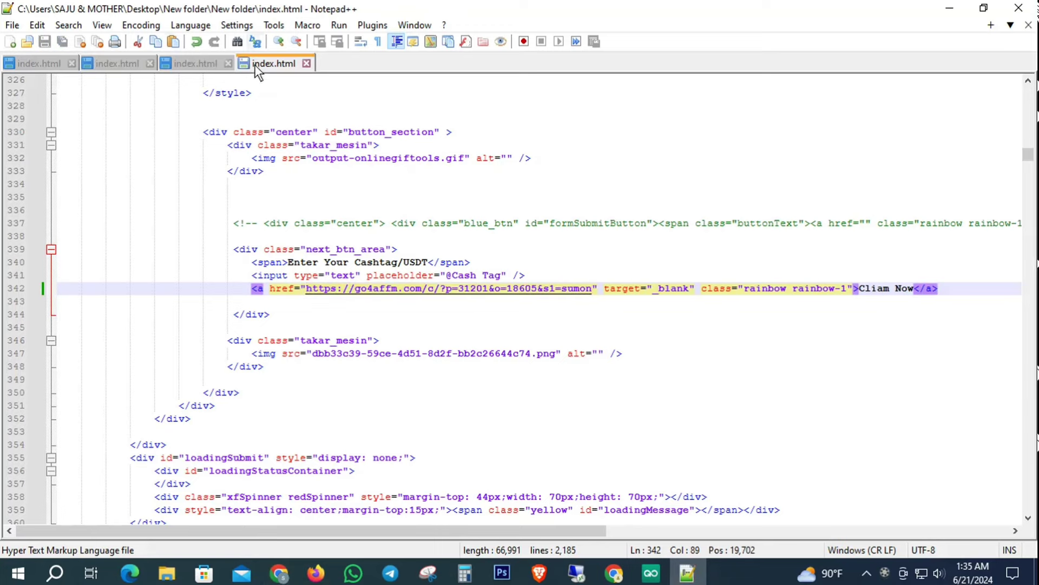
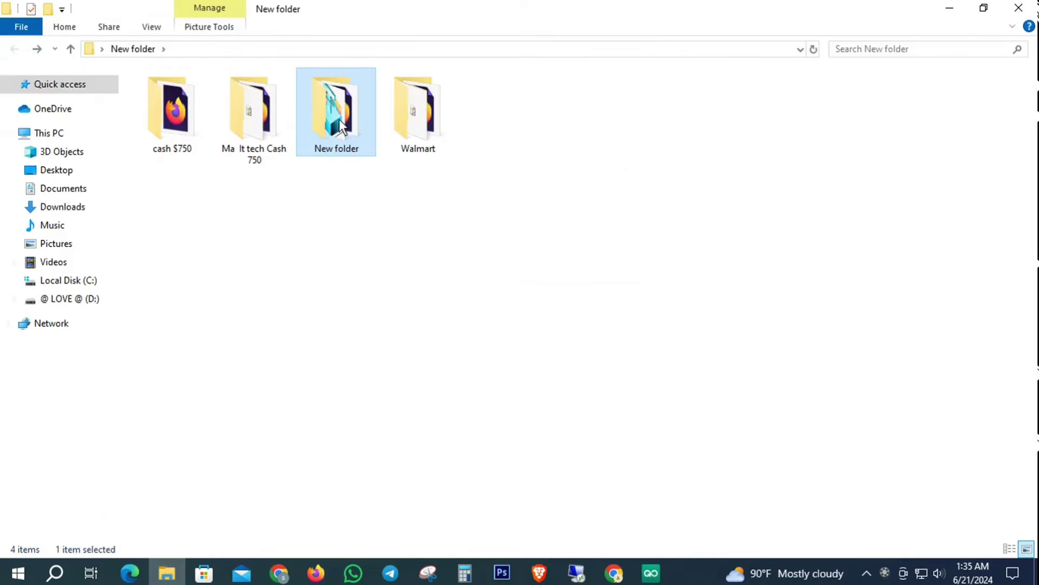
# Step: Switch to Netlify in Chrome and manually deploy the inner New folder as a new site
pyautogui.click(278, 574)
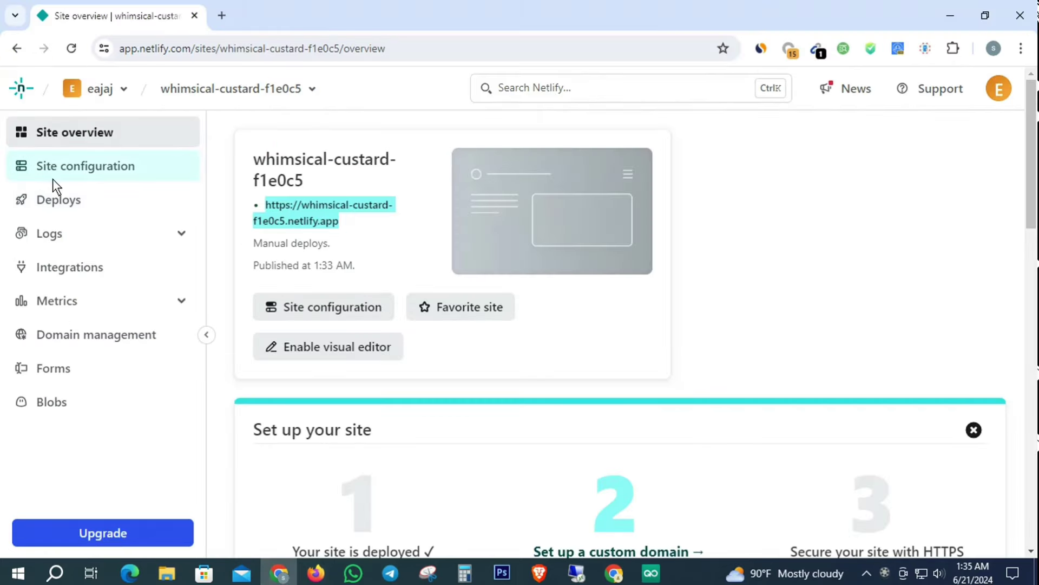
pyautogui.click(23, 87)
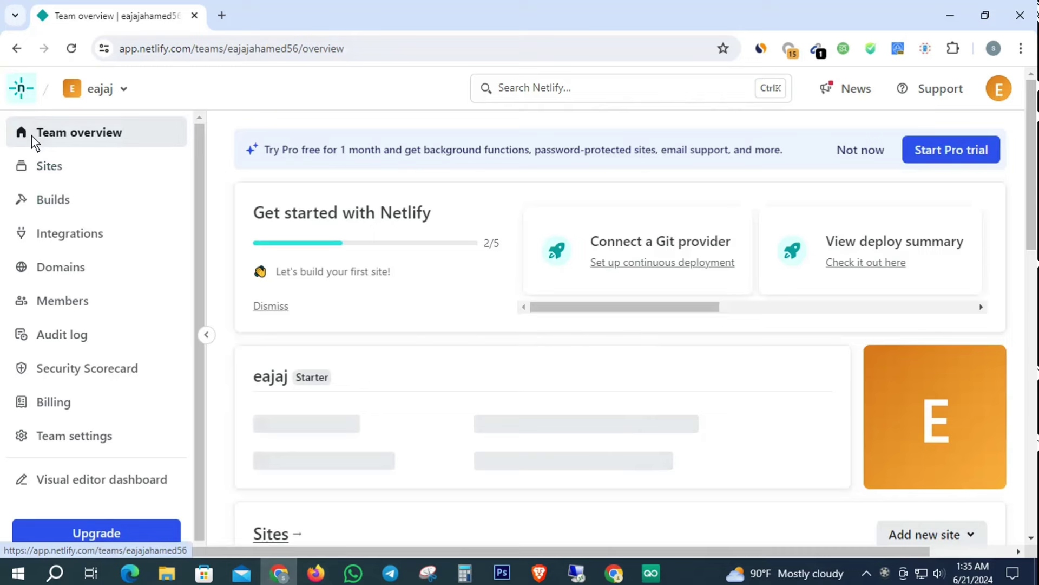
pyautogui.click(49, 168)
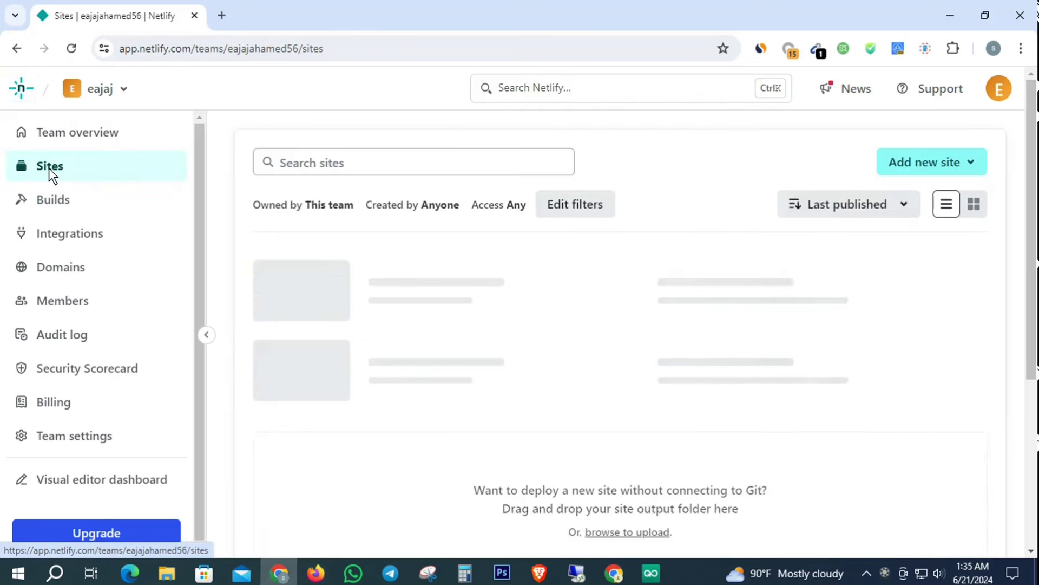
pyautogui.click(943, 159)
pyautogui.click(849, 261)
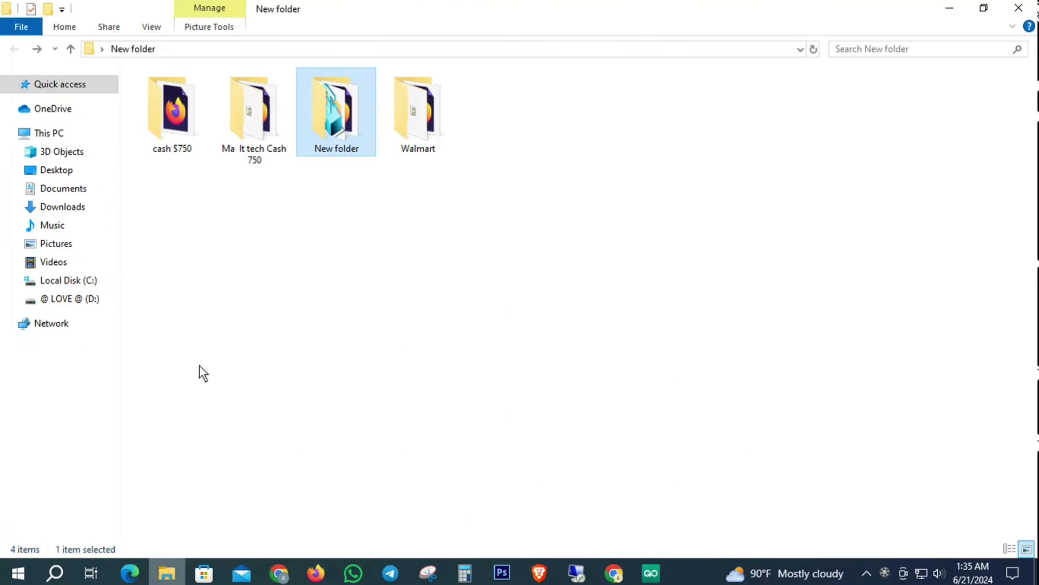
pyautogui.click(167, 572)
pyautogui.moveTo(320, 110); pyautogui.dragTo(489, 267)
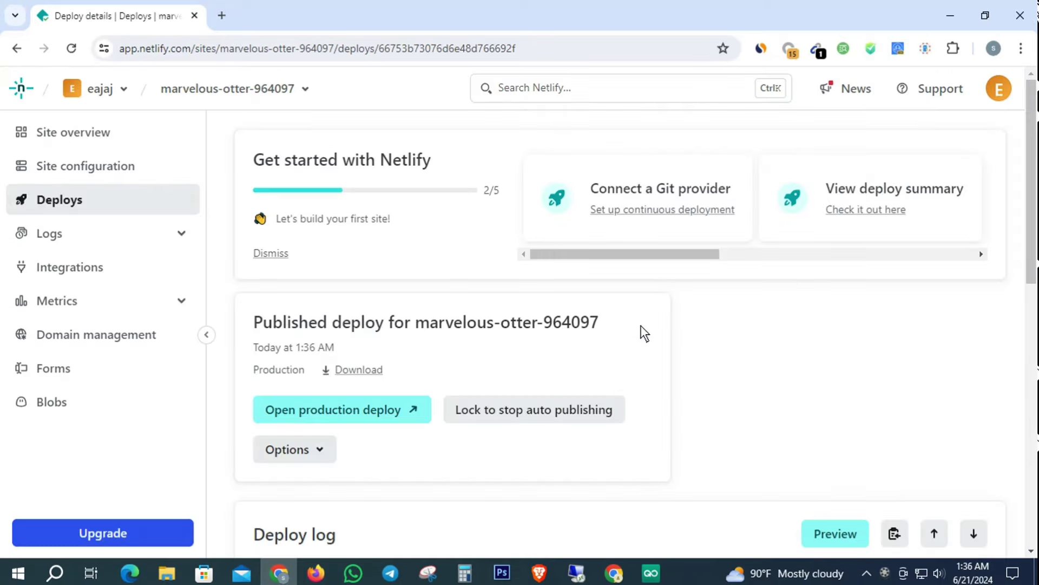
# Step: Open the live address of the newly deployed site from its overview and look through the Cash App page
pyautogui.click(100, 146)
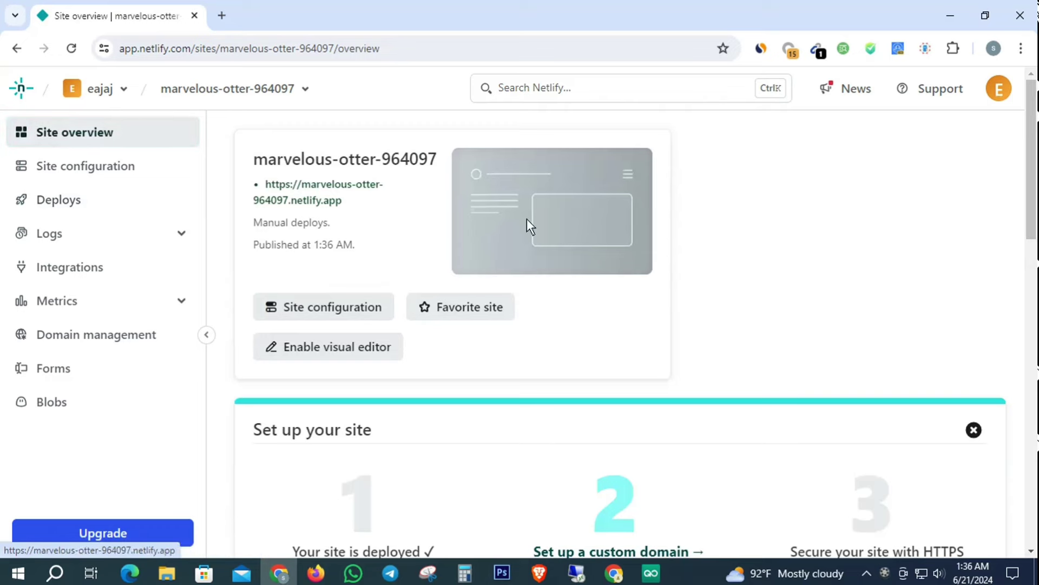
pyautogui.click(322, 194)
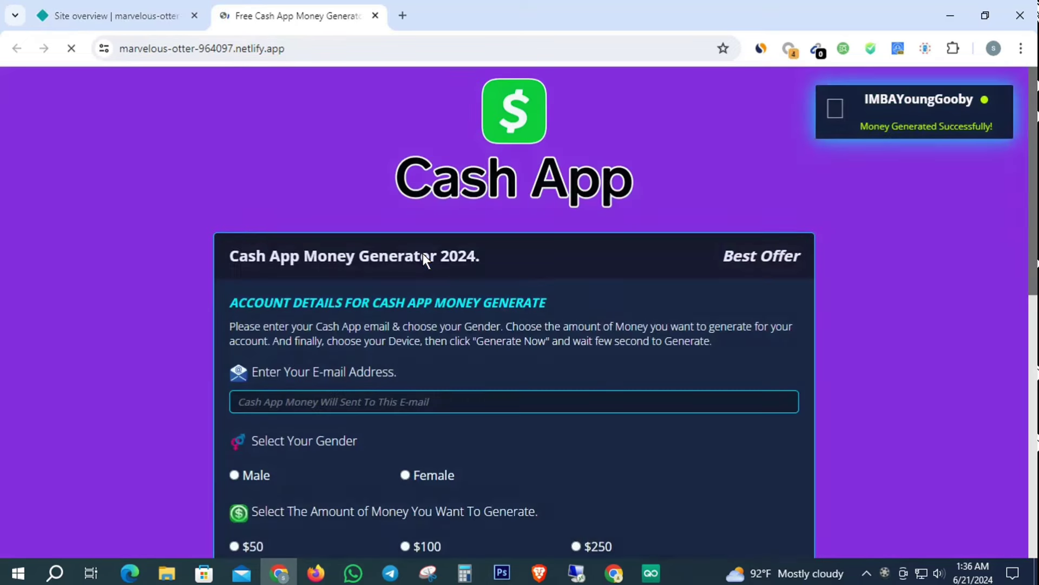
pyautogui.scroll(-7, 458, 293)
pyautogui.scroll(10, 479, 331)
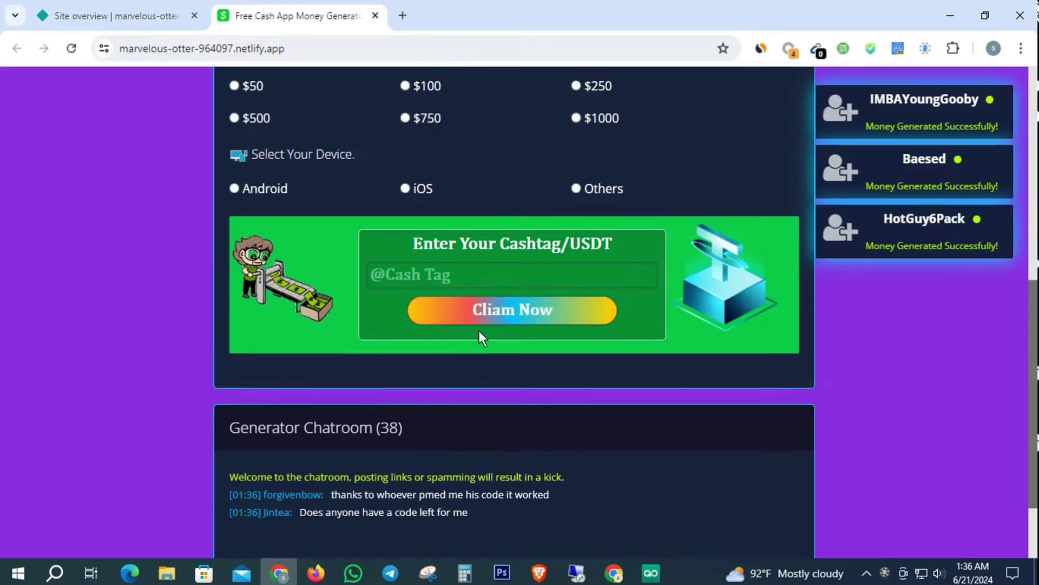
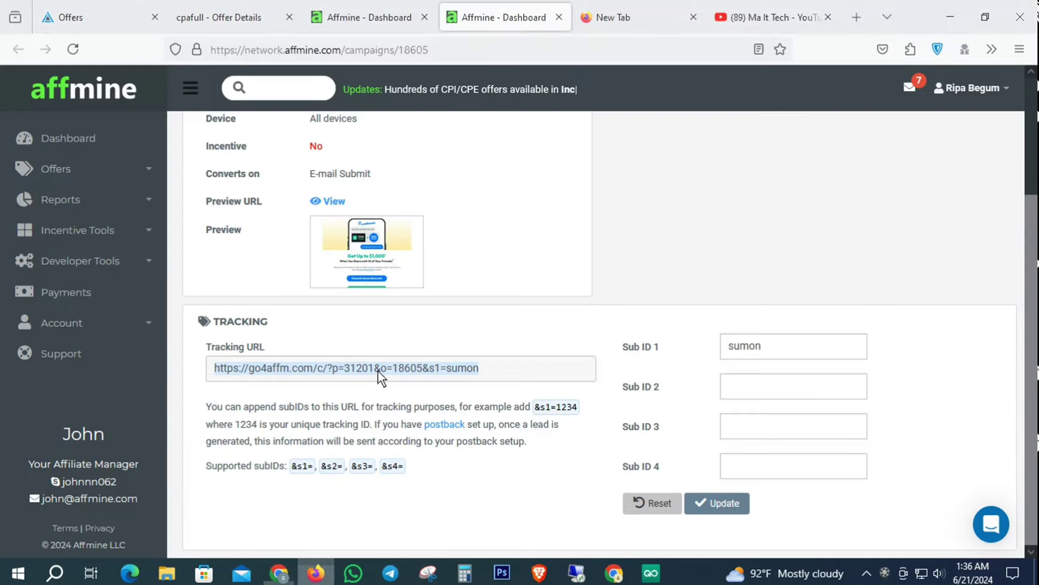
# Step: Switch to Firefox and open a blank tab ready for a web address
pyautogui.click(857, 17)
pyautogui.click(357, 49)
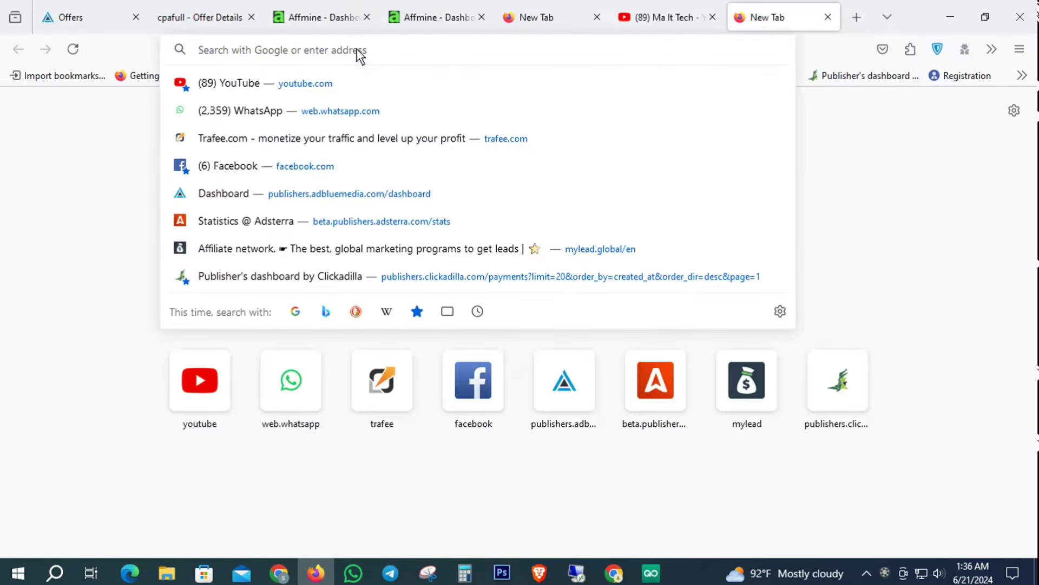